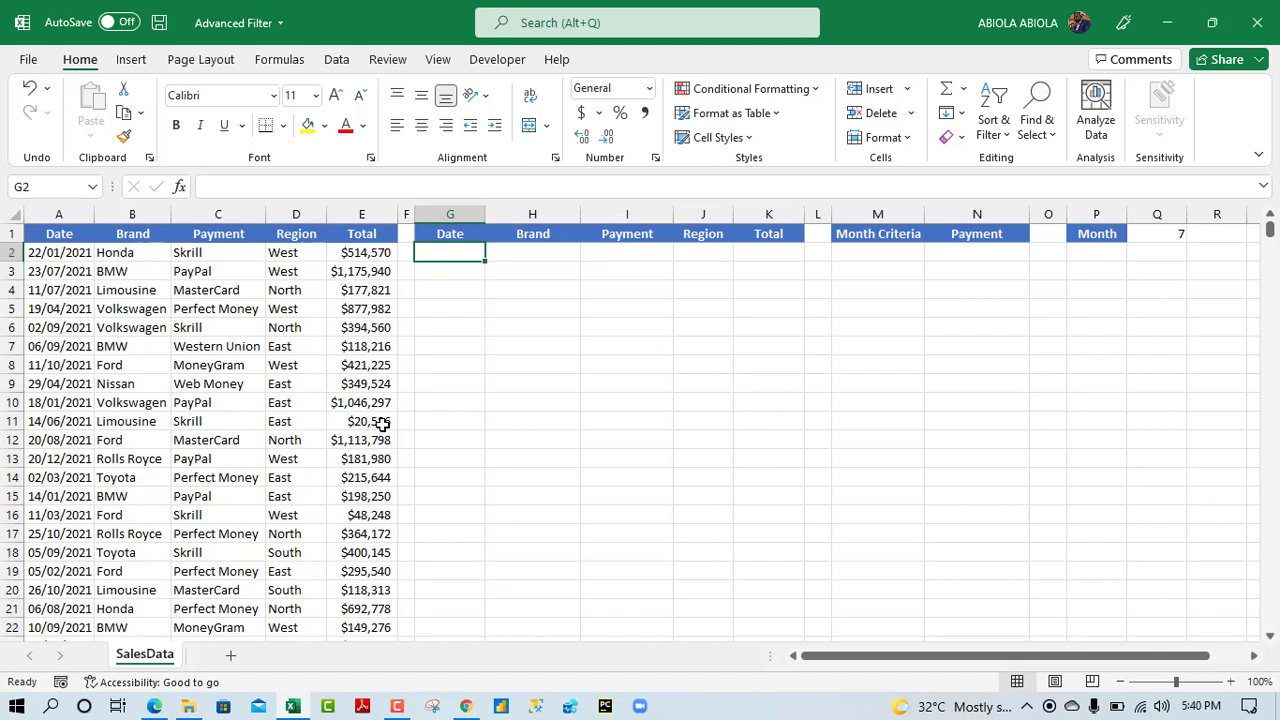
- Inspect a stored Total amount and the allowed month numbers for the Month value in Q1
{"action": "left_click", "coordinate": [355, 420]}
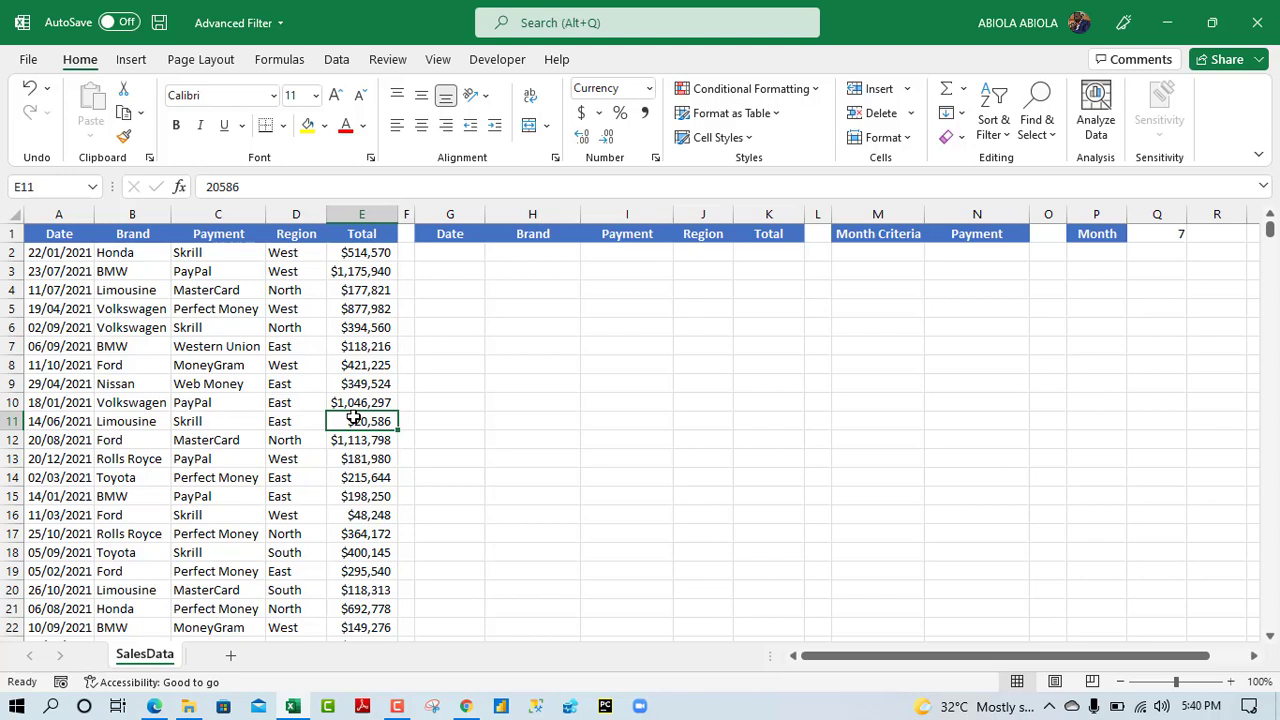
{"action": "left_click", "coordinate": [1172, 236]}
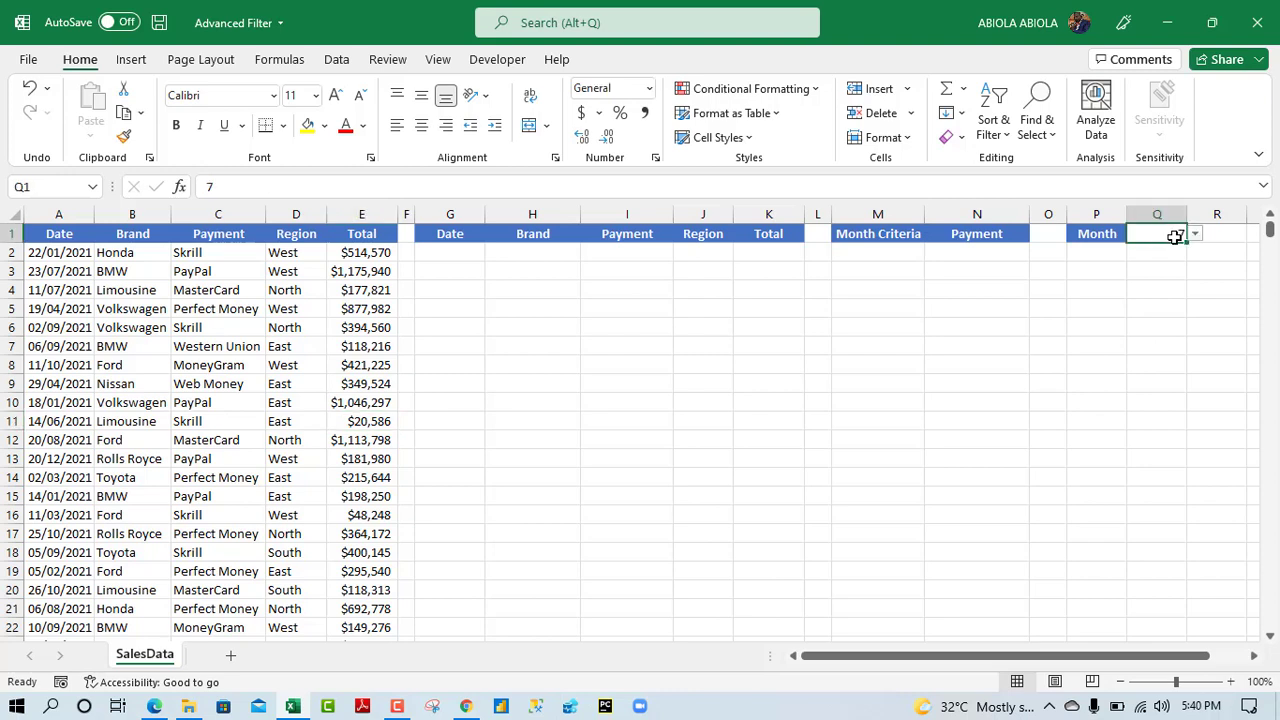
{"action": "left_click", "coordinate": [1196, 234]}
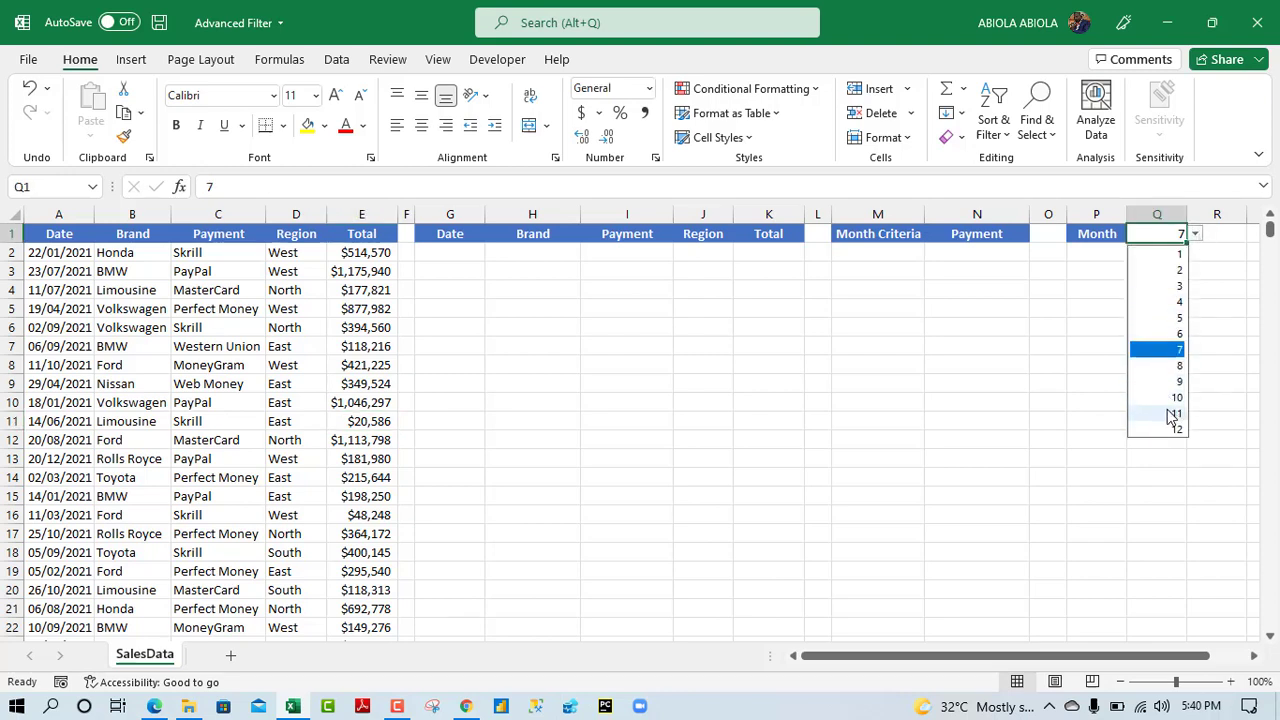
- Enter =MONTH(A2)=$Q$1 in M2 as the Month Criteria formula
{"action": "left_click", "coordinate": [884, 252]}
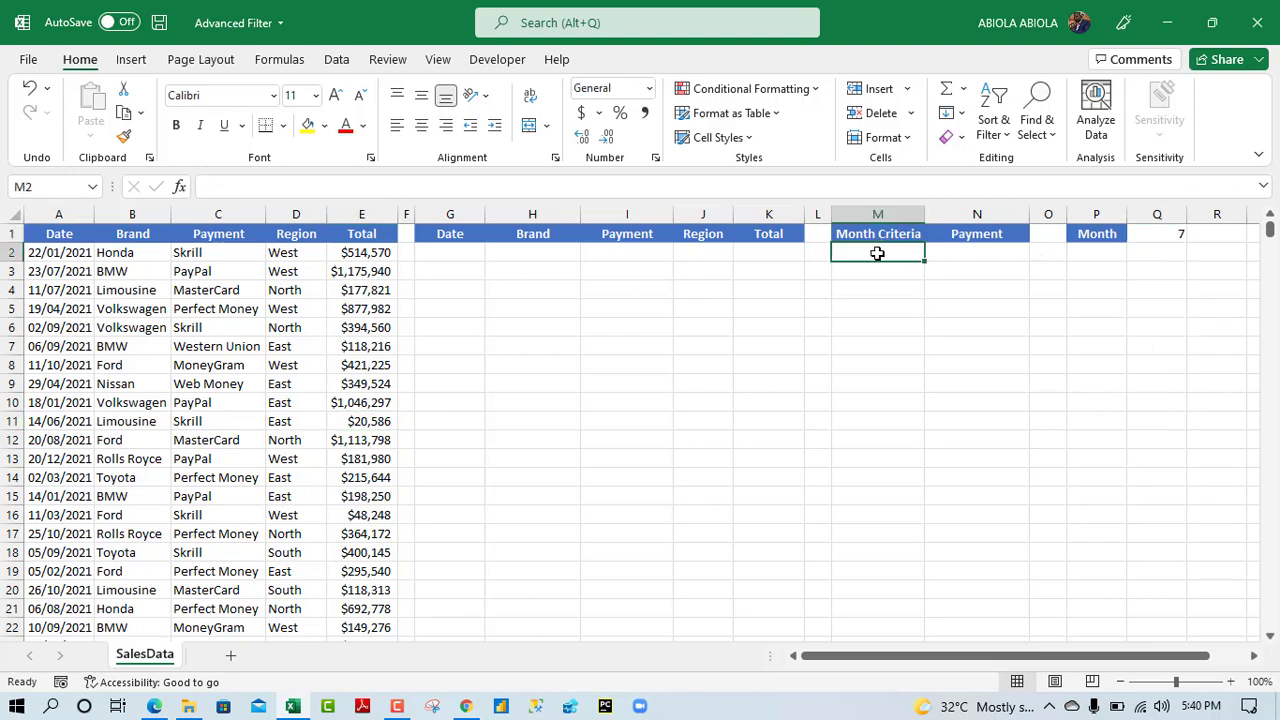
{"action": "type", "text": "=month"}
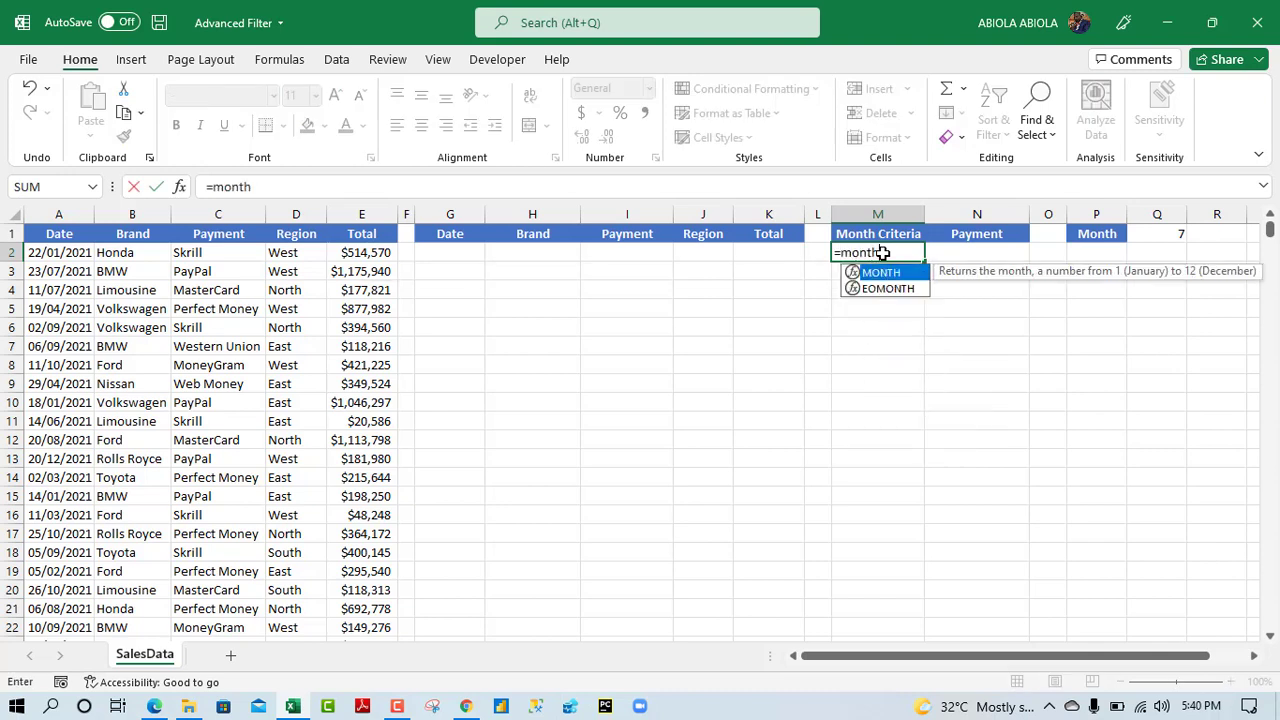
{"action": "key", "text": "Tab"}
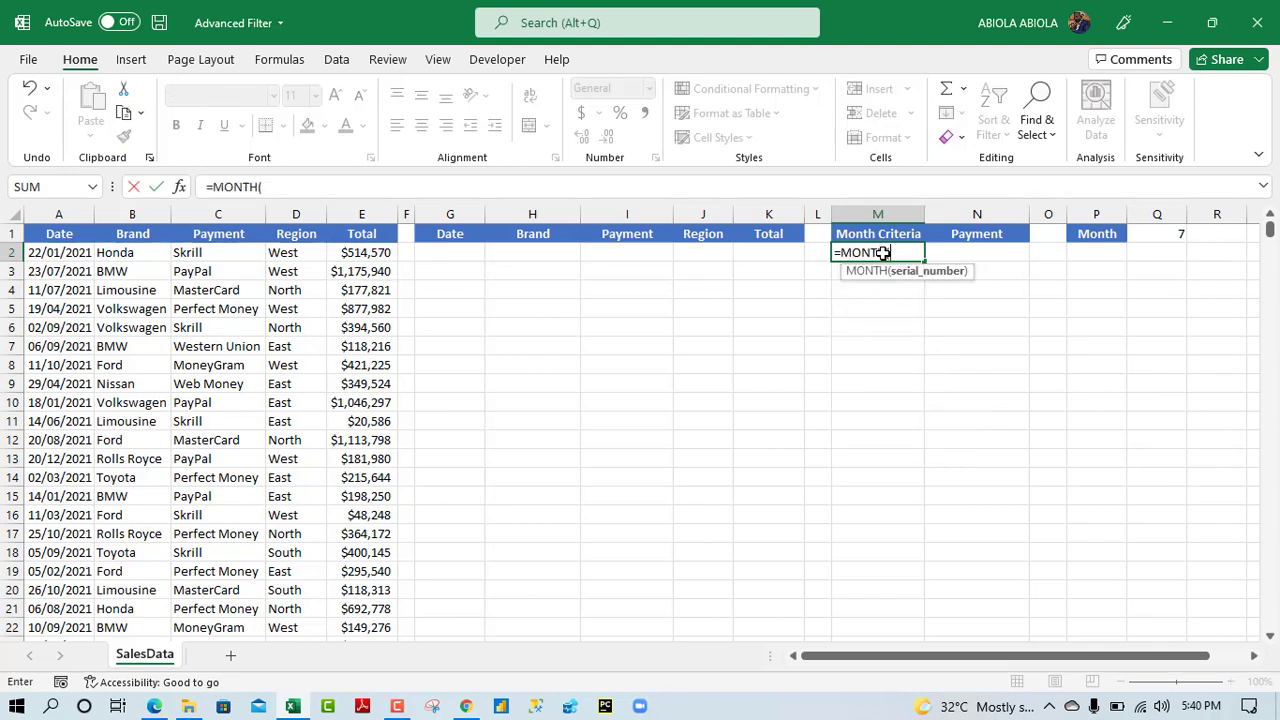
{"action": "left_click", "coordinate": [74, 252]}
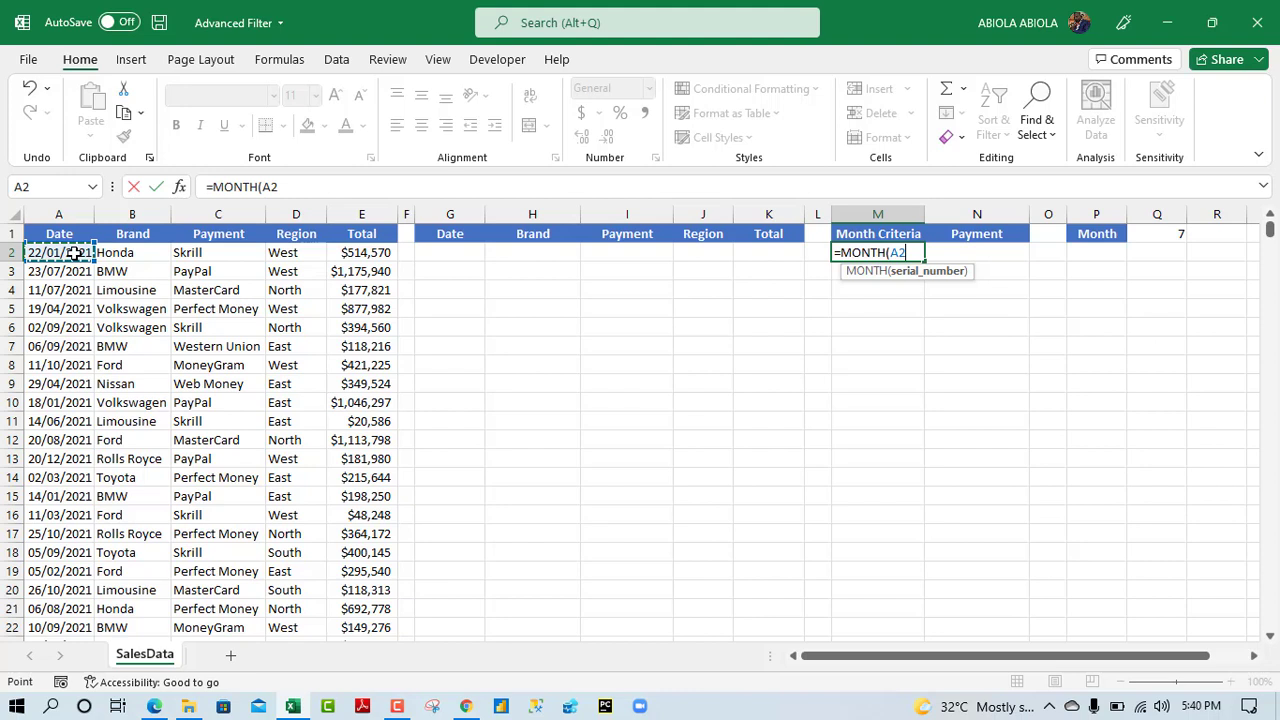
{"action": "type", "text": ")"}
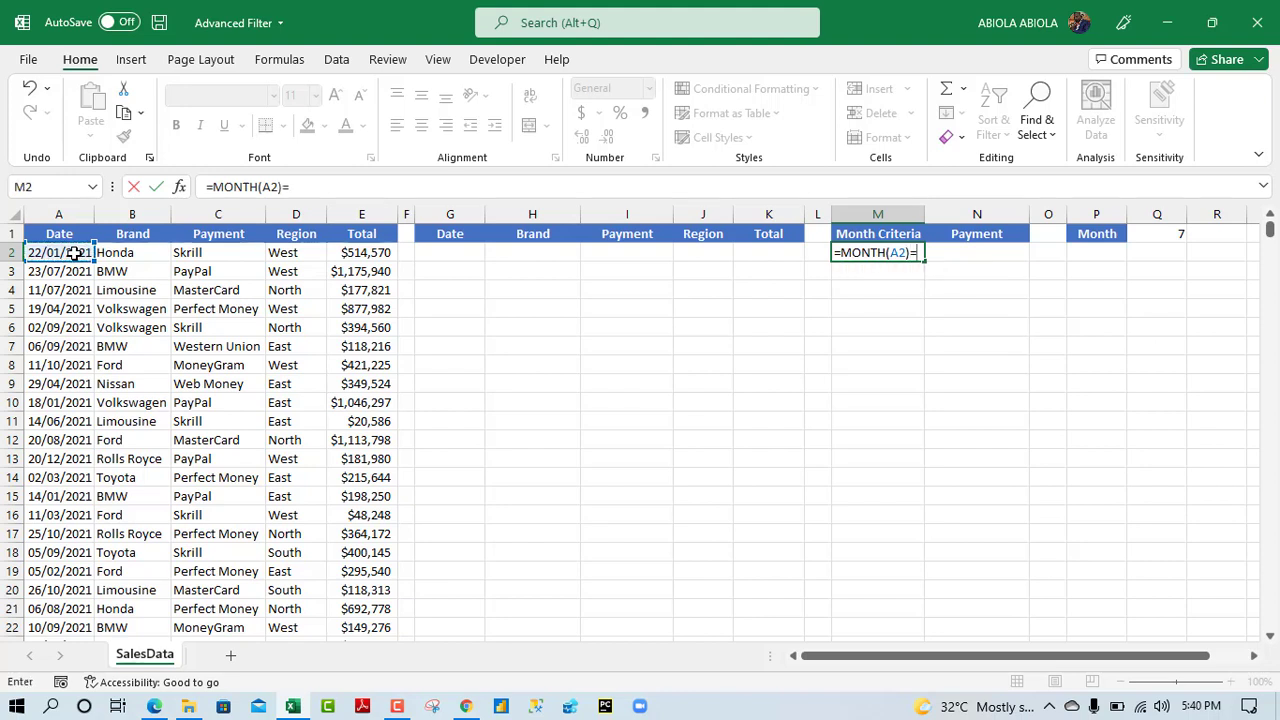
{"action": "type", "text": "="}
{"action": "left_click", "coordinate": [1139, 234]}
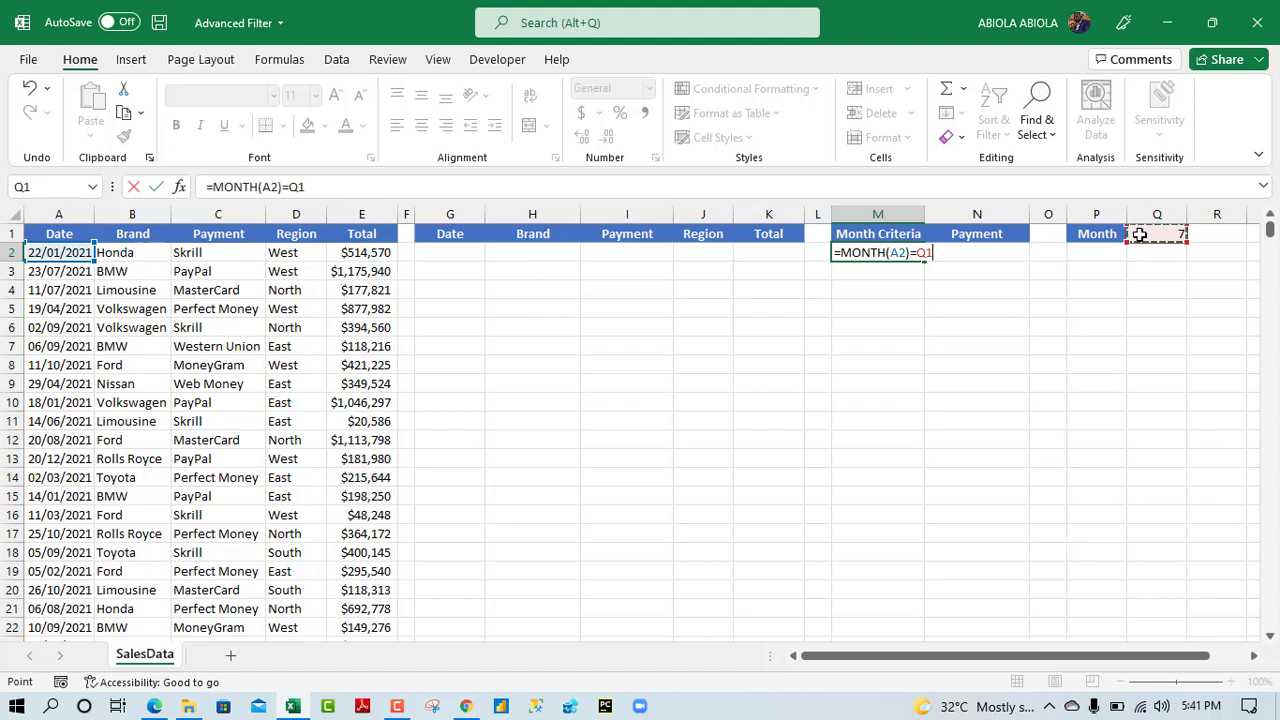
{"action": "key", "text": "F4"}
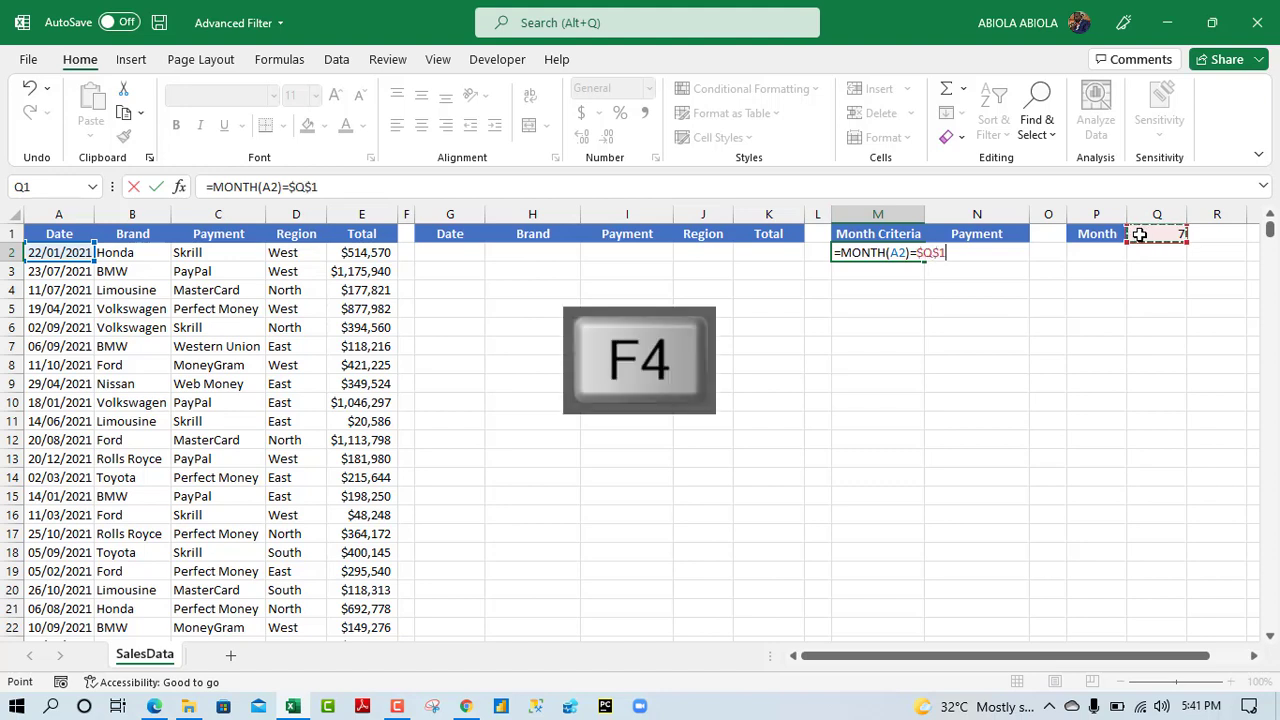
{"action": "key", "text": "ctrl+Return"}
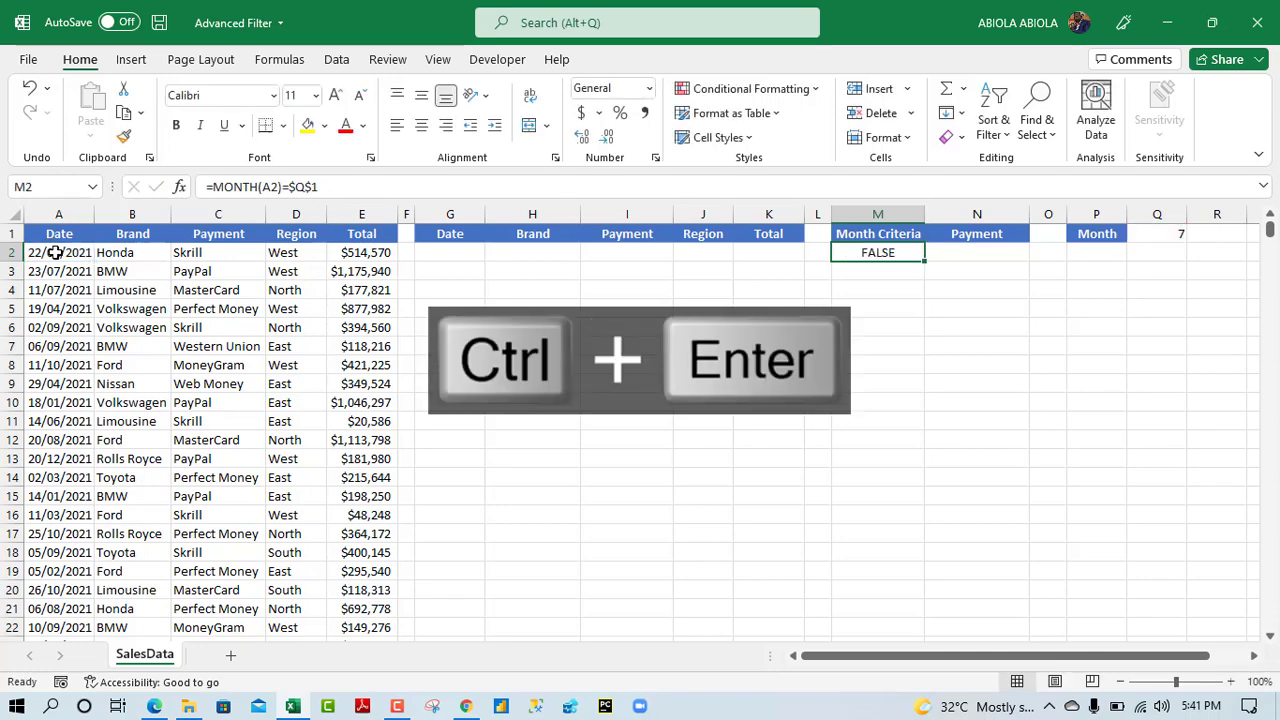
{"action": "left_click", "coordinate": [1150, 235]}
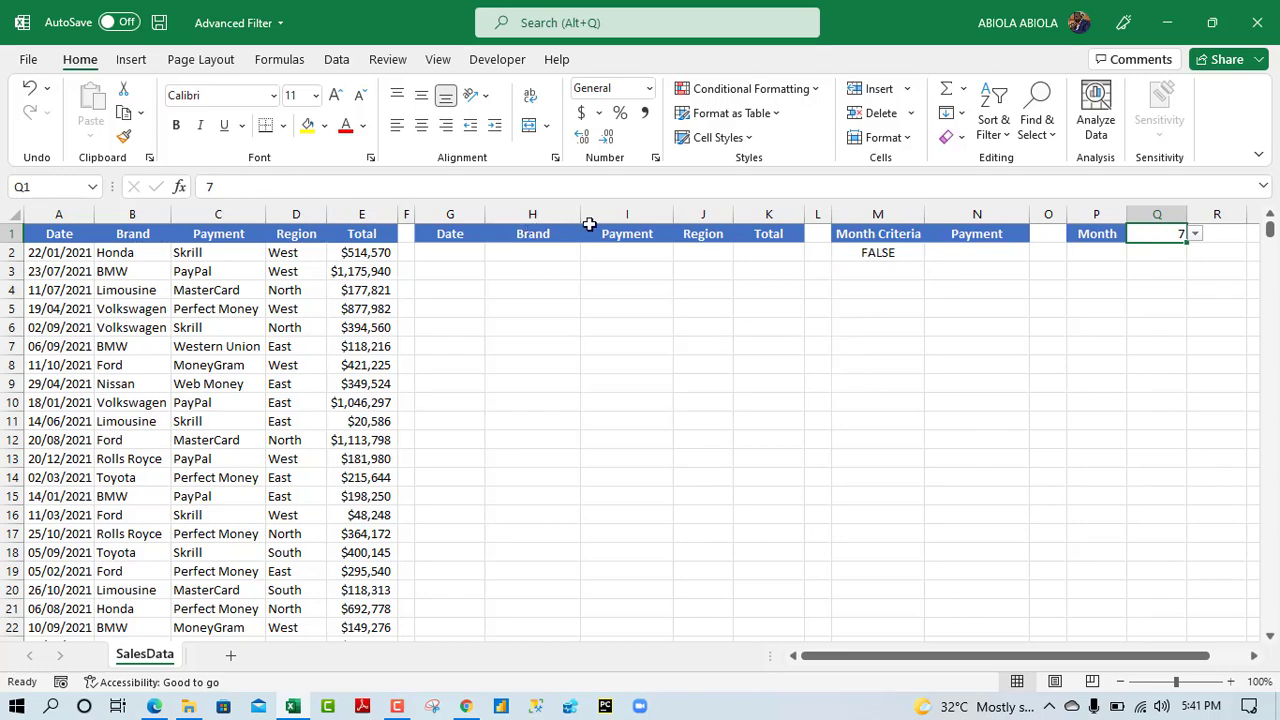
- Run Advanced Filter with list $A$1:$E$4741, criteria M1:M2, copying to G1:K1
{"action": "left_click", "coordinate": [336, 59]}
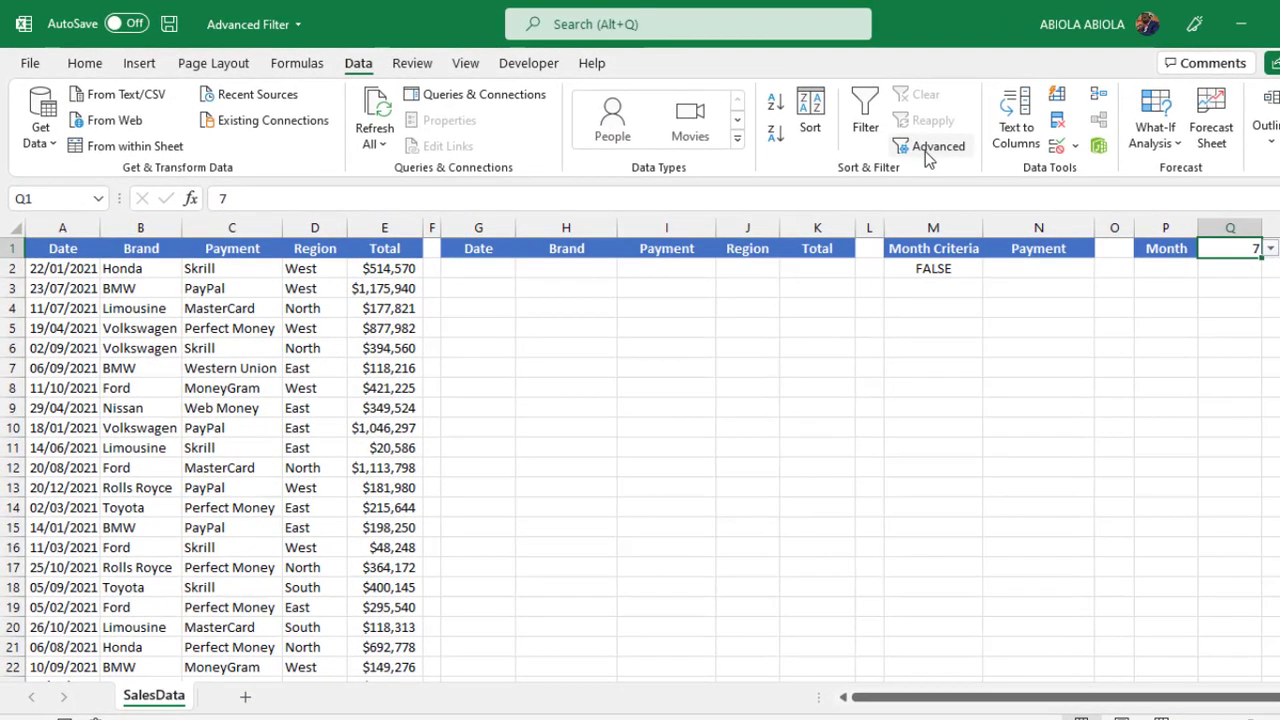
{"action": "left_click", "coordinate": [906, 145]}
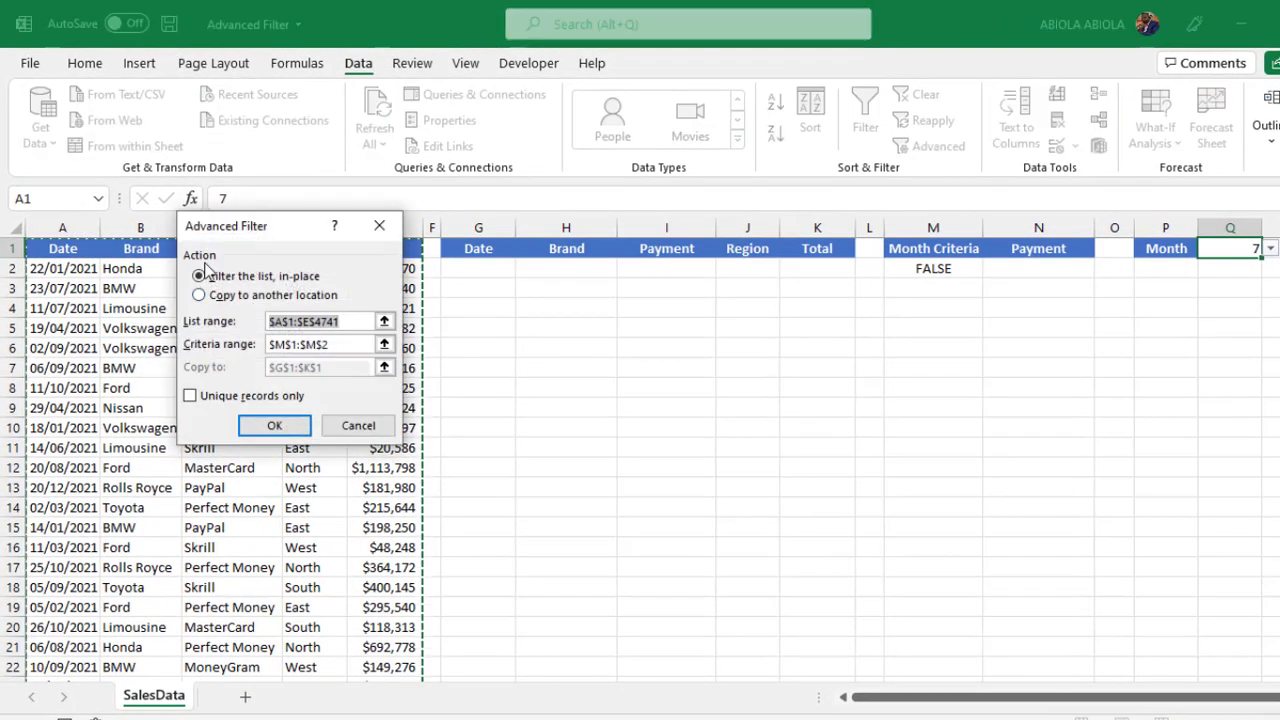
{"action": "left_click", "coordinate": [229, 300]}
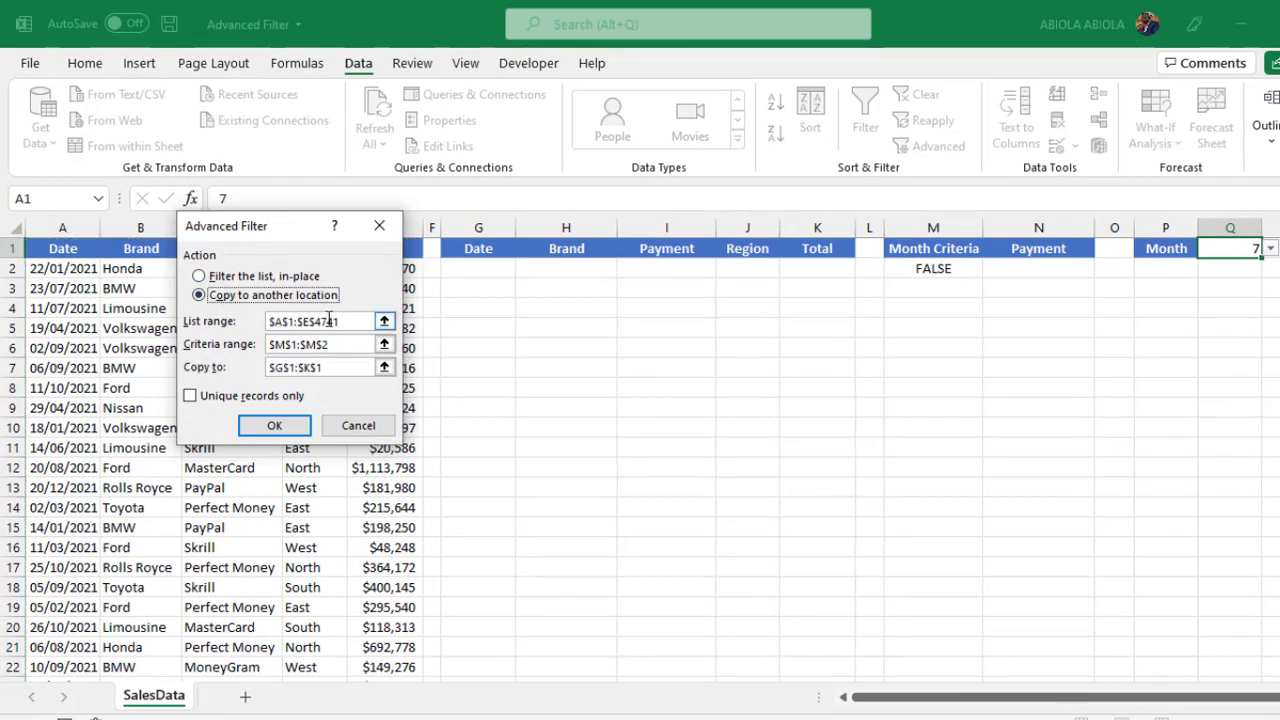
{"action": "left_click", "coordinate": [345, 321]}
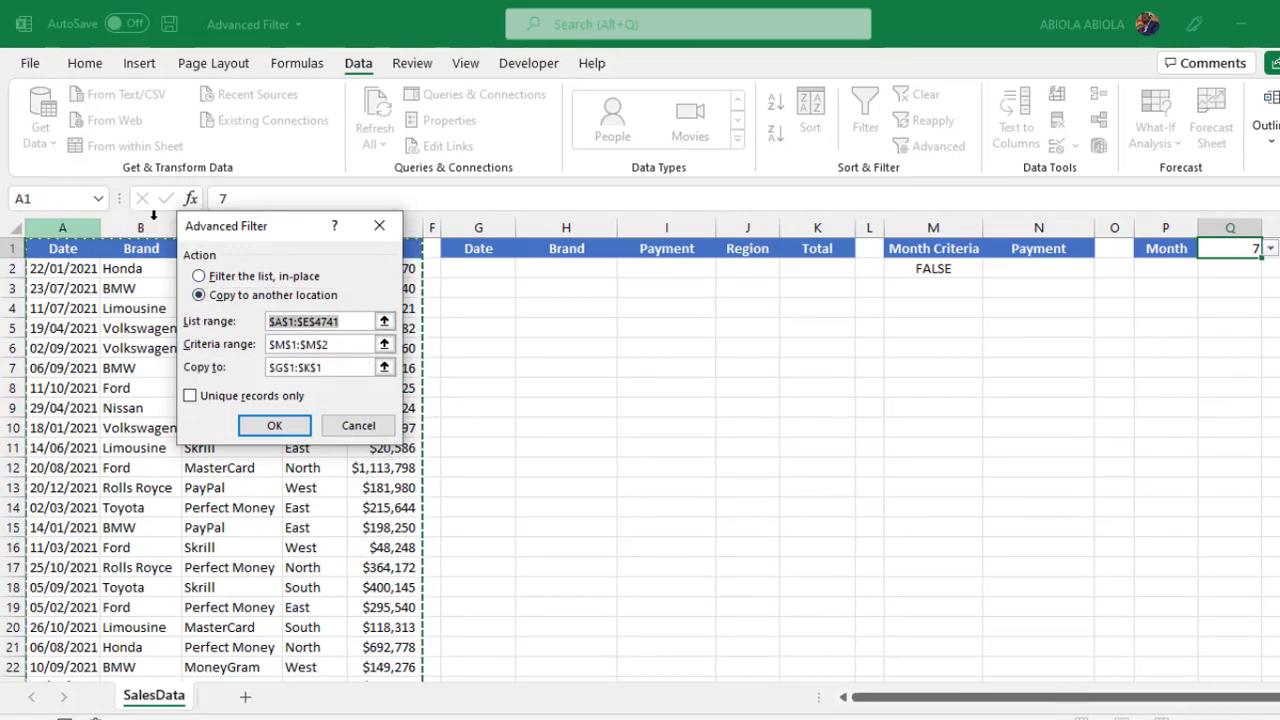
{"action": "left_click", "coordinate": [320, 344]}
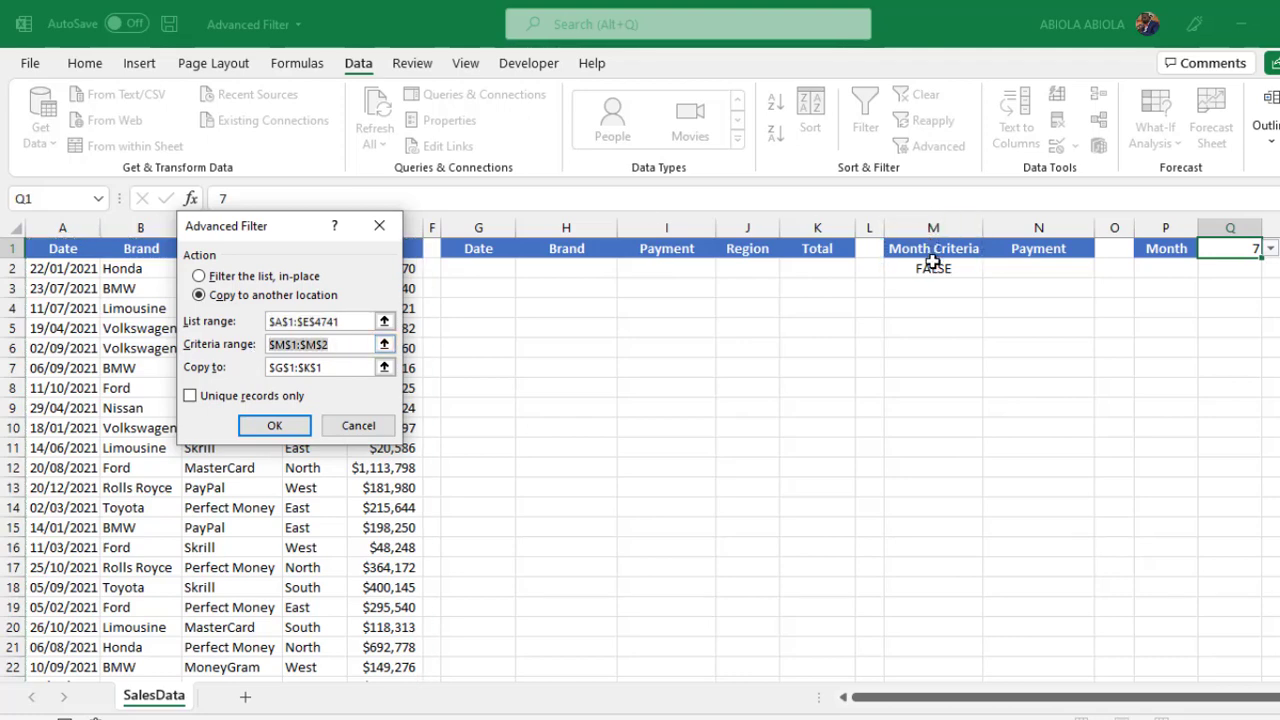
{"action": "left_click_drag", "start_coordinate": [923, 251], "coordinate": [923, 269]}
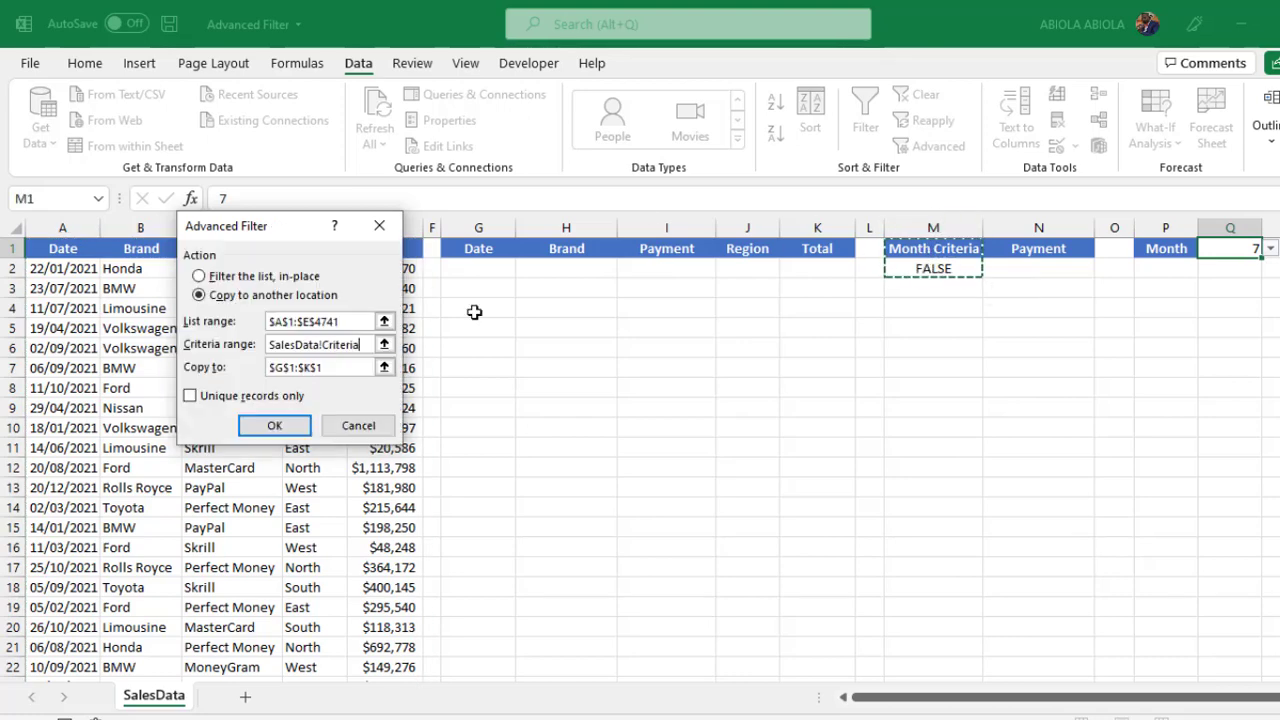
{"action": "left_click_drag", "start_coordinate": [335, 367], "coordinate": [258, 370]}
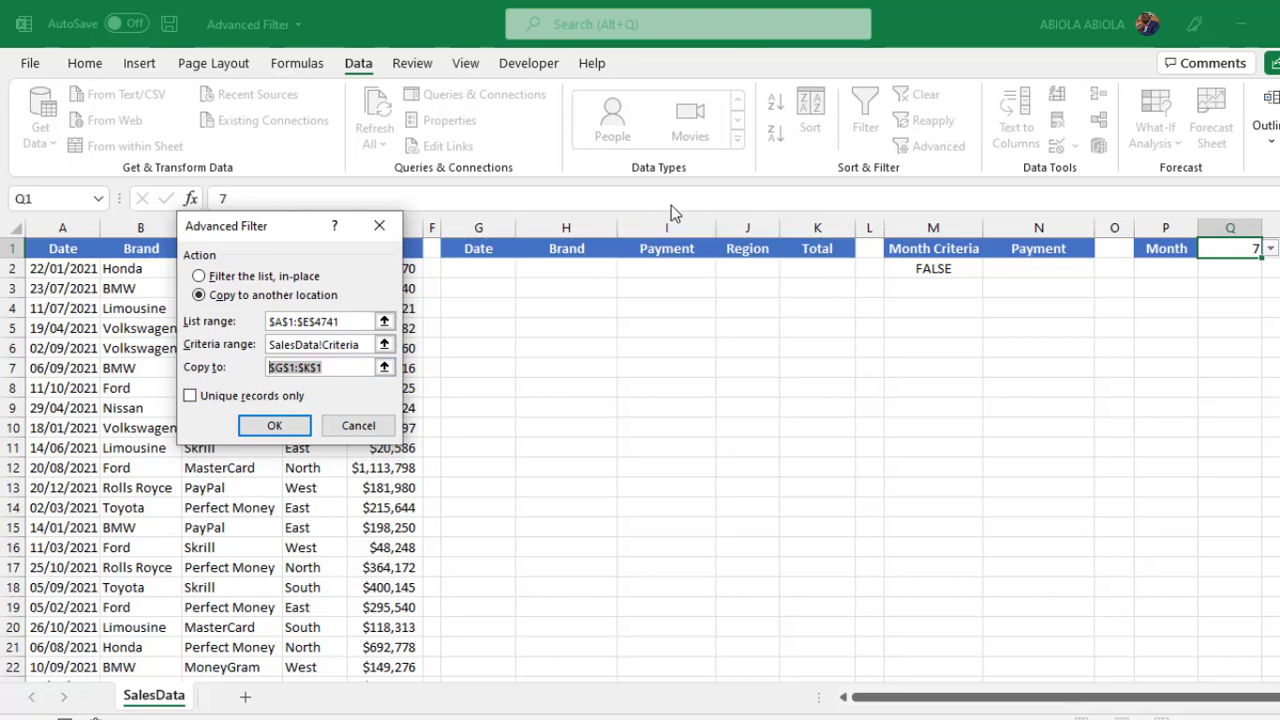
{"action": "left_click", "coordinate": [274, 426]}
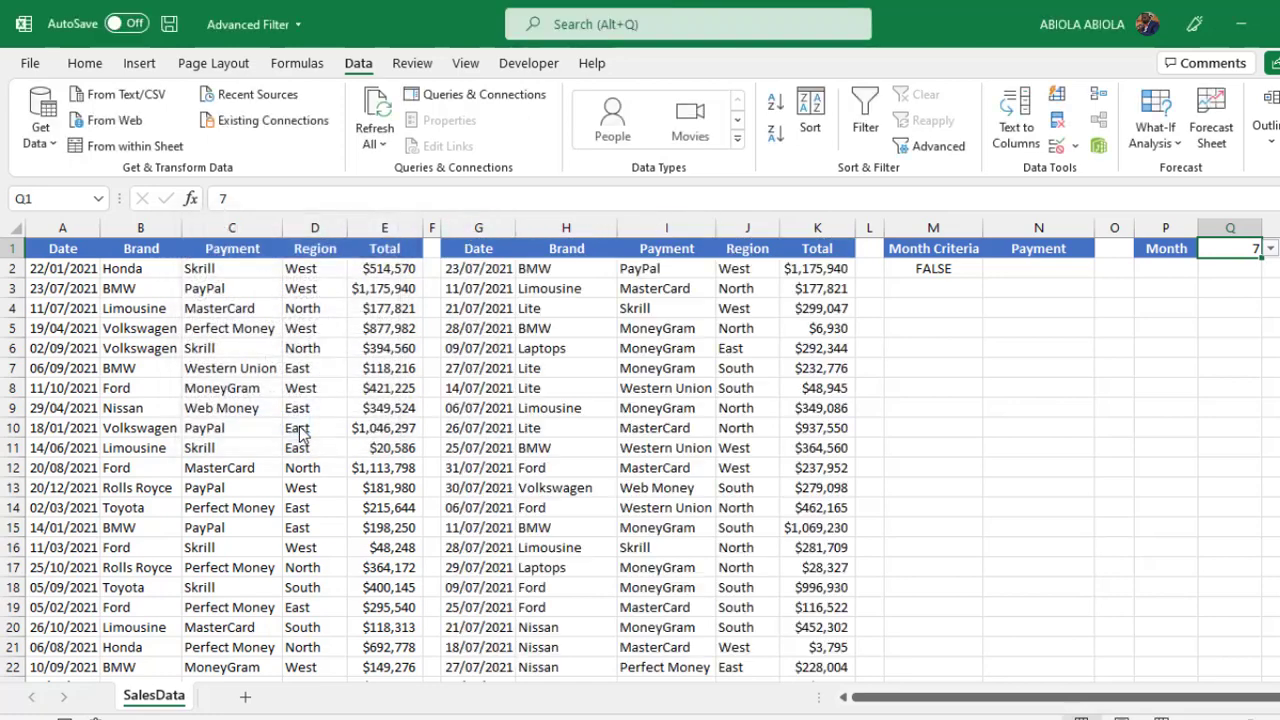
{"action": "left_click", "coordinate": [490, 289]}
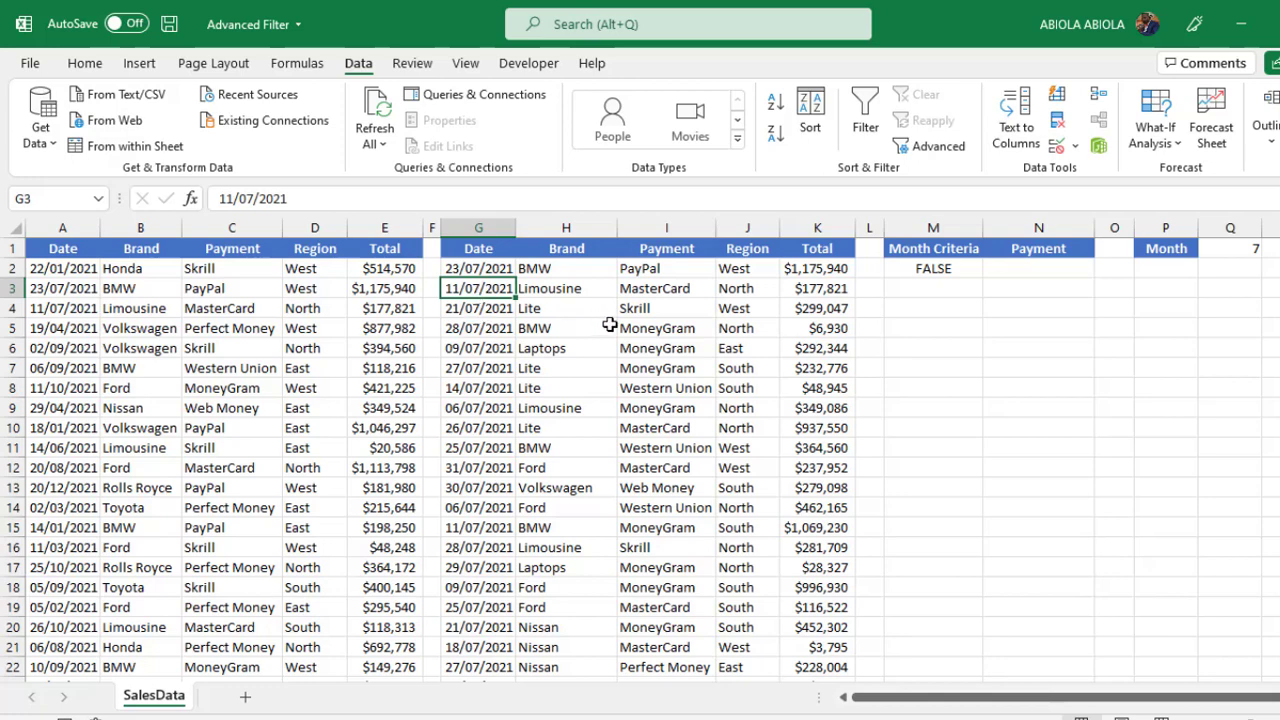
- Type the wildcard *money* into N2 under the Payment criteria heading
{"action": "left_click", "coordinate": [1069, 271]}
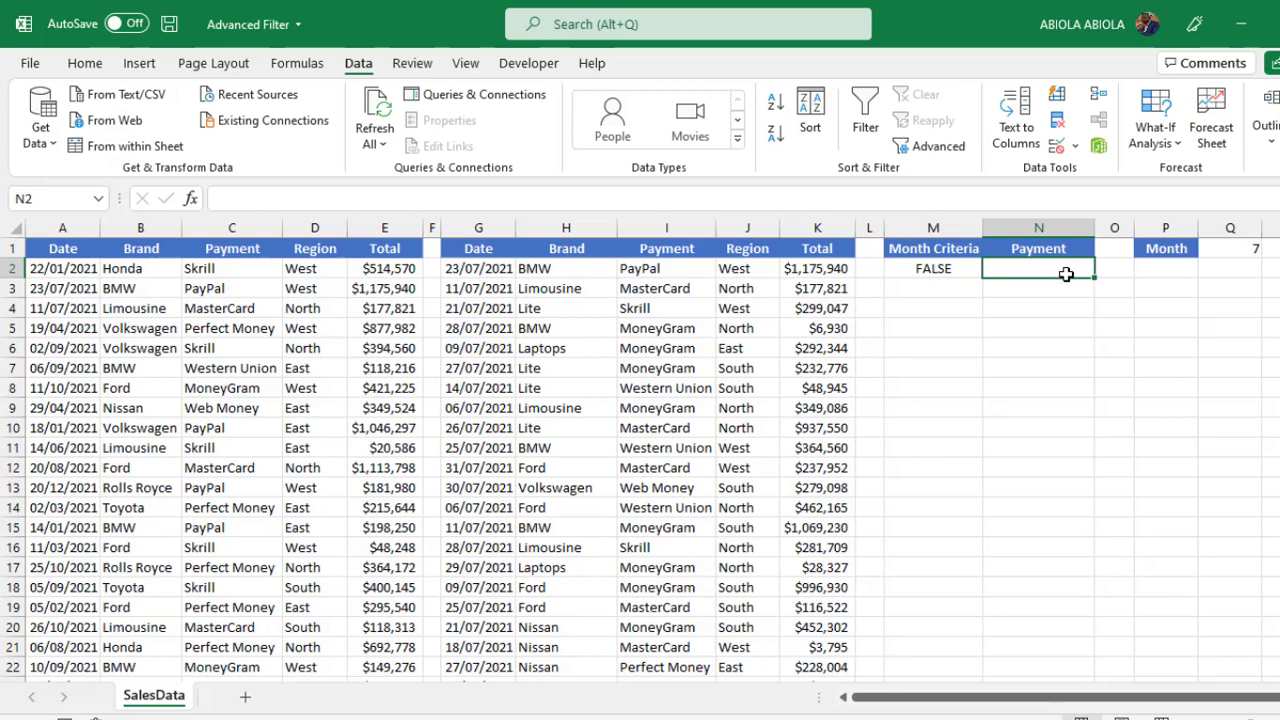
{"action": "left_click", "coordinate": [232, 272]}
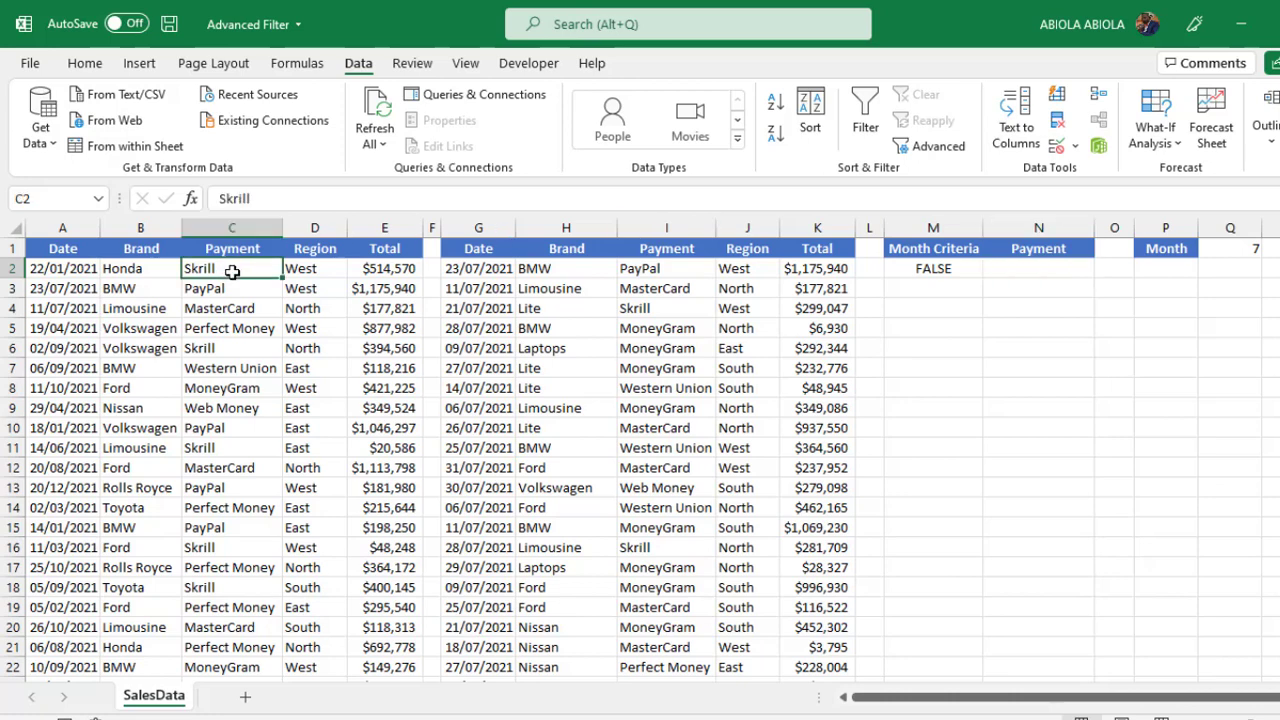
{"action": "left_click", "coordinate": [1010, 283]}
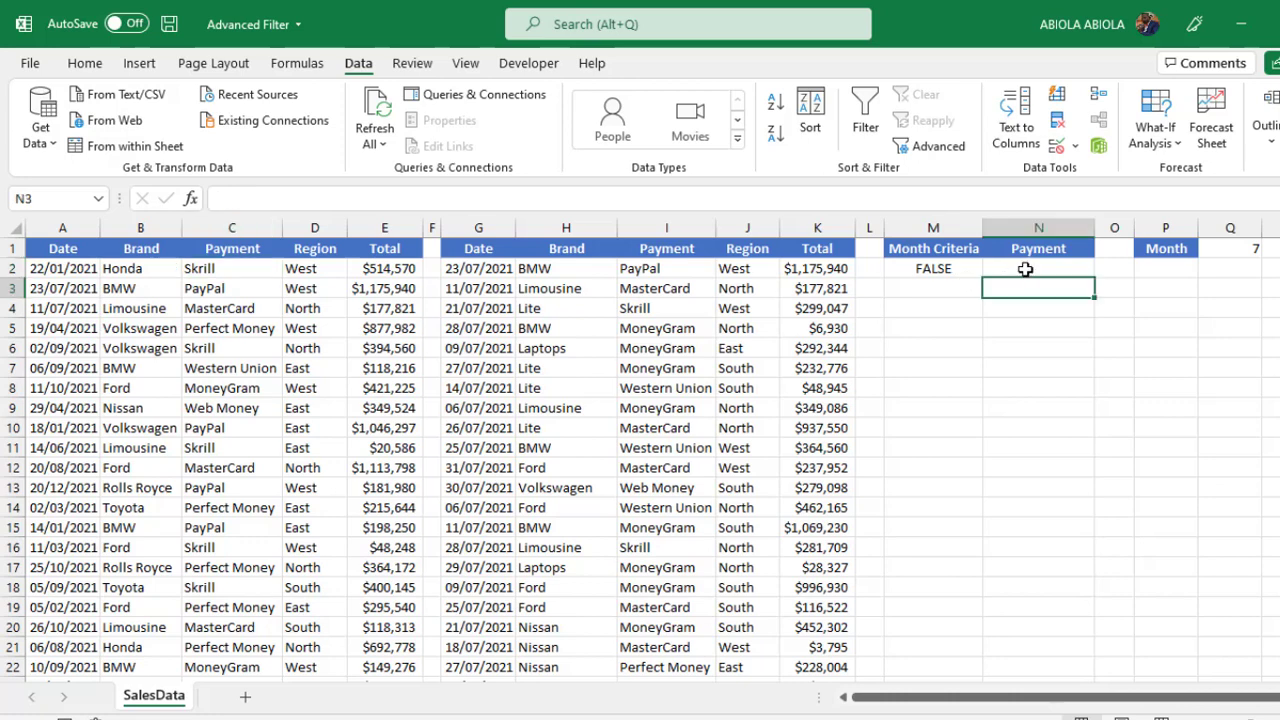
{"action": "left_click", "coordinate": [1025, 269]}
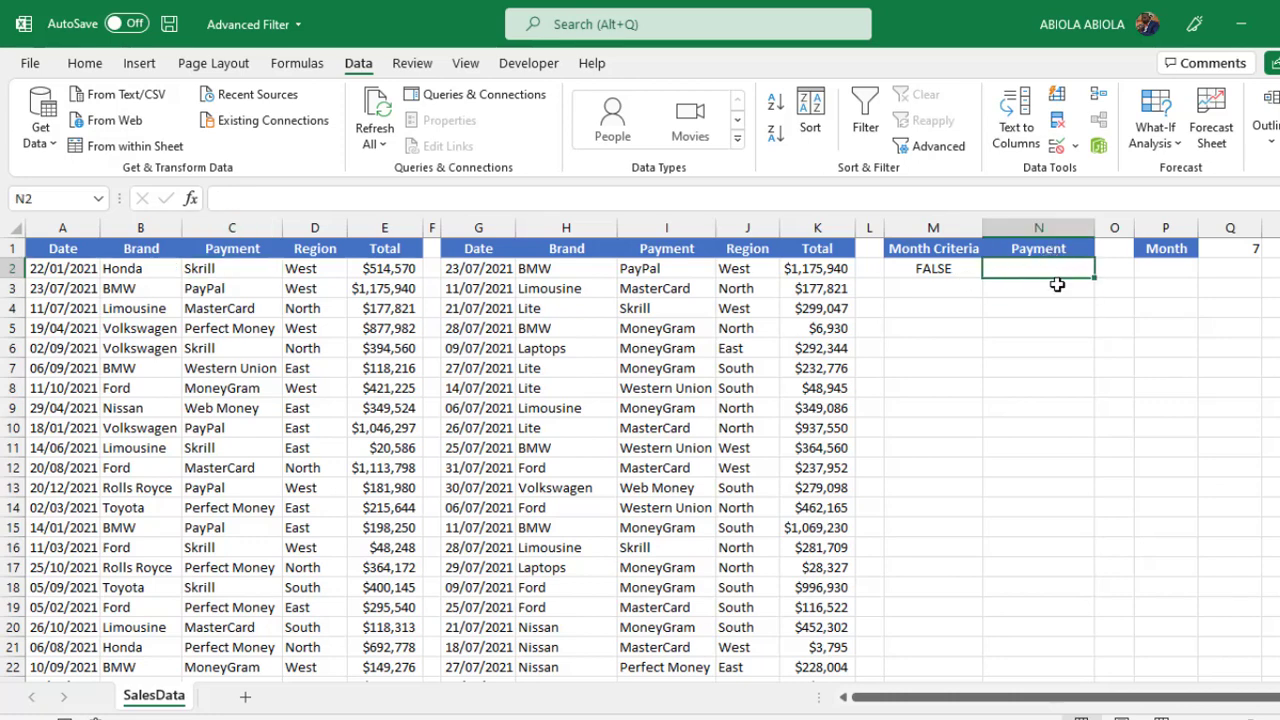
{"action": "type", "text": "*"}
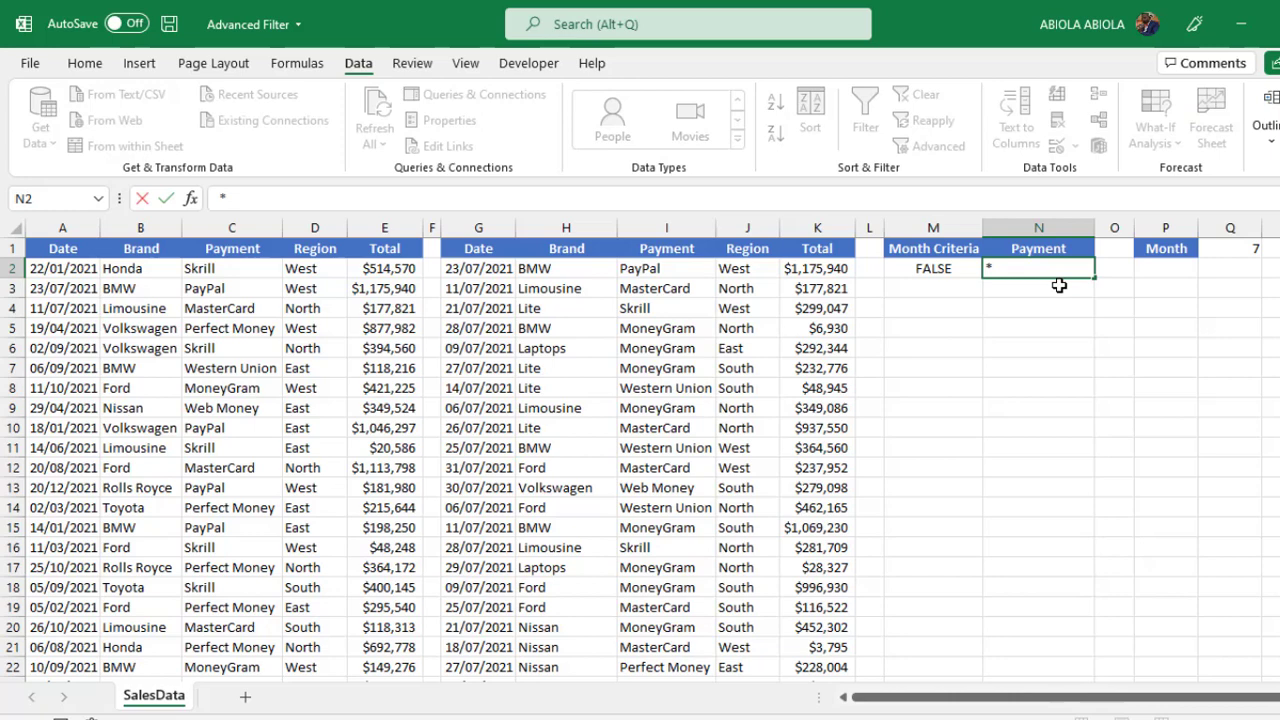
{"action": "type", "text": "m"}
{"action": "key", "text": "BackSpace"}
{"action": "key", "text": "BackSpace"}
{"action": "key", "text": "BackSpace"}
{"action": "key", "text": "BackSpace"}
{"action": "key", "text": "ctrl+Return"}
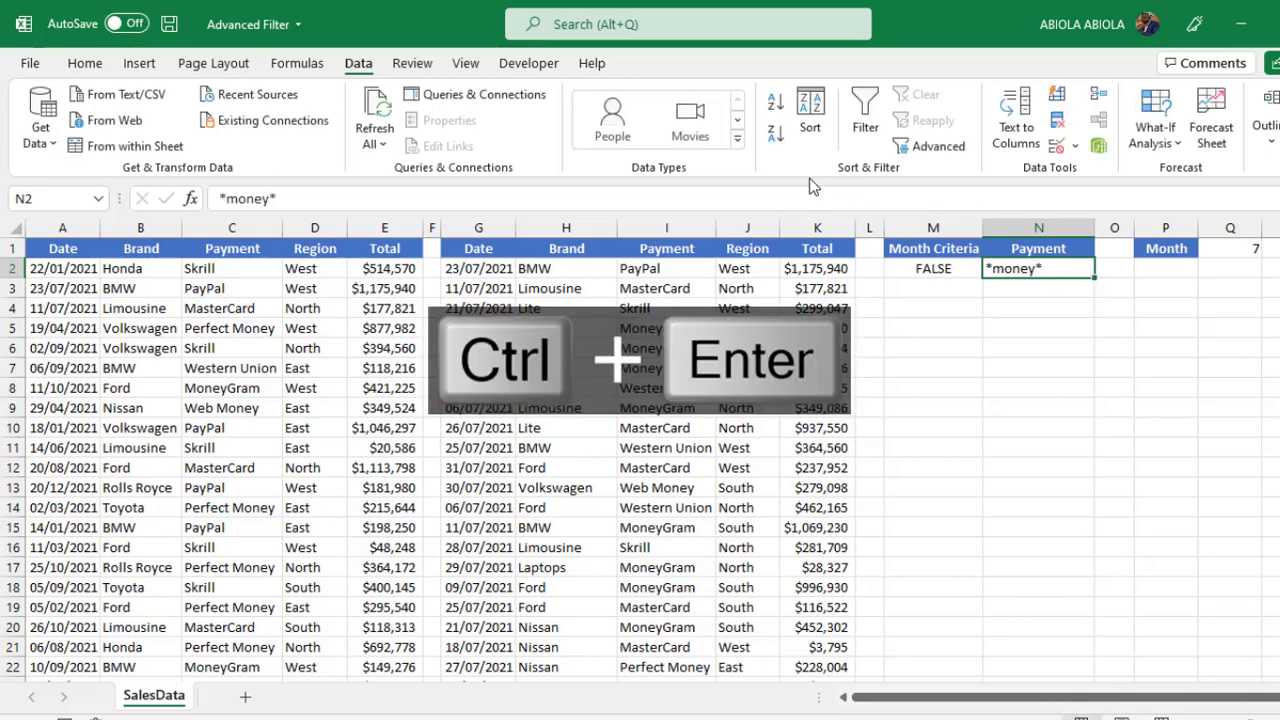
- Rerun Advanced Filter with criteria range M1:N2, copying to G1:K1
{"action": "left_click", "coordinate": [929, 151]}
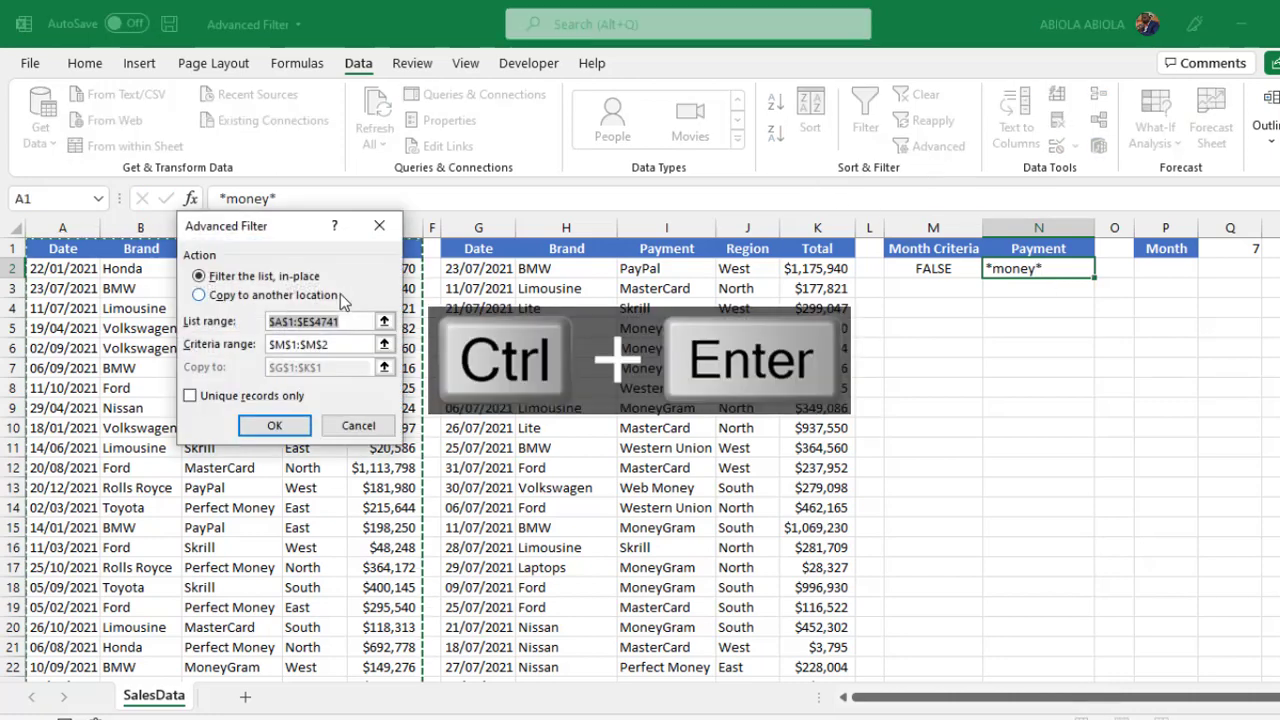
{"action": "left_click", "coordinate": [236, 295]}
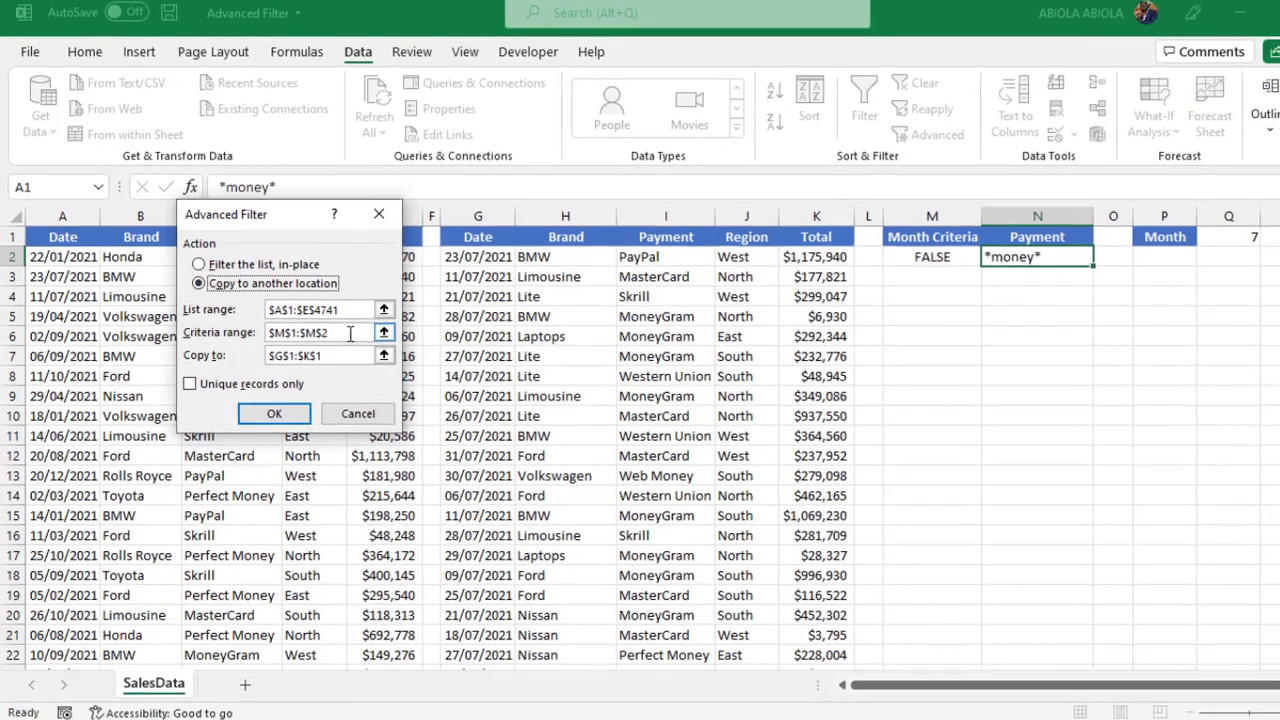
{"action": "left_click", "coordinate": [352, 344]}
{"action": "left_click_drag", "start_coordinate": [357, 344], "coordinate": [204, 348]}
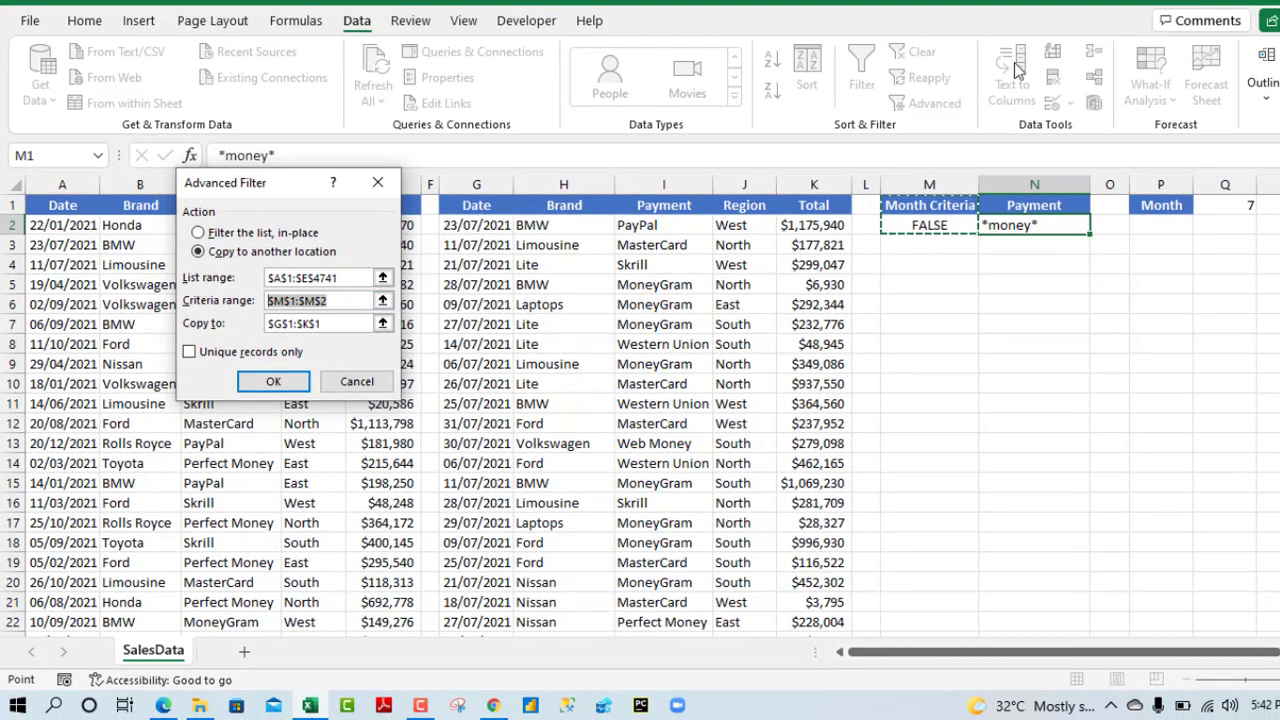
{"action": "left_click_drag", "start_coordinate": [912, 205], "coordinate": [1040, 224]}
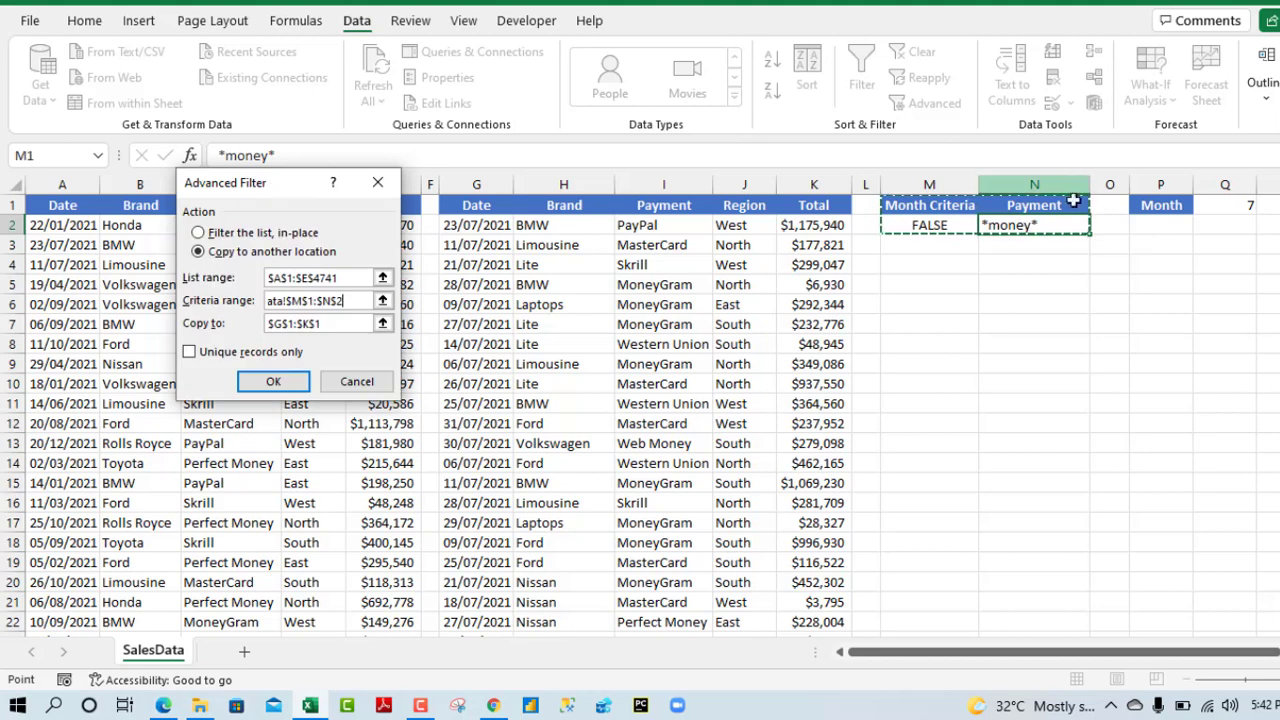
{"action": "left_click", "coordinate": [254, 384]}
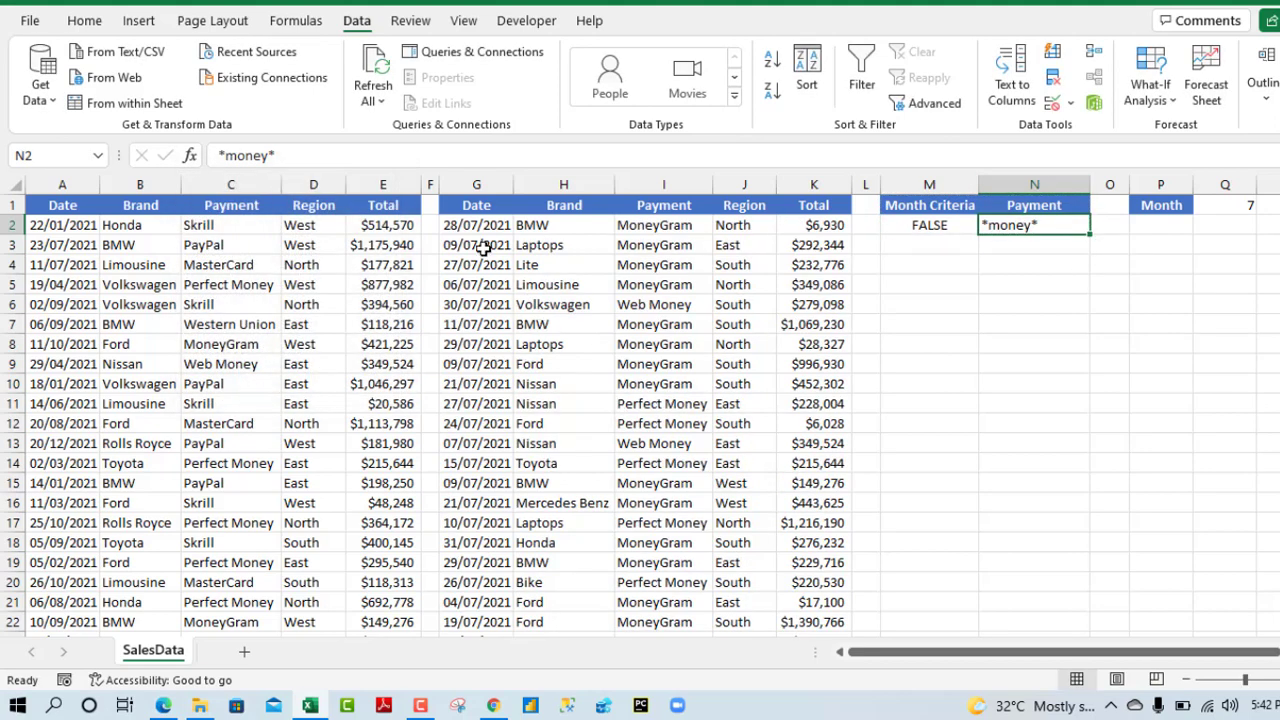
- Check the copied dates and money-type Payment values in the output columns
{"action": "left_click_drag", "start_coordinate": [478, 228], "coordinate": [463, 444]}
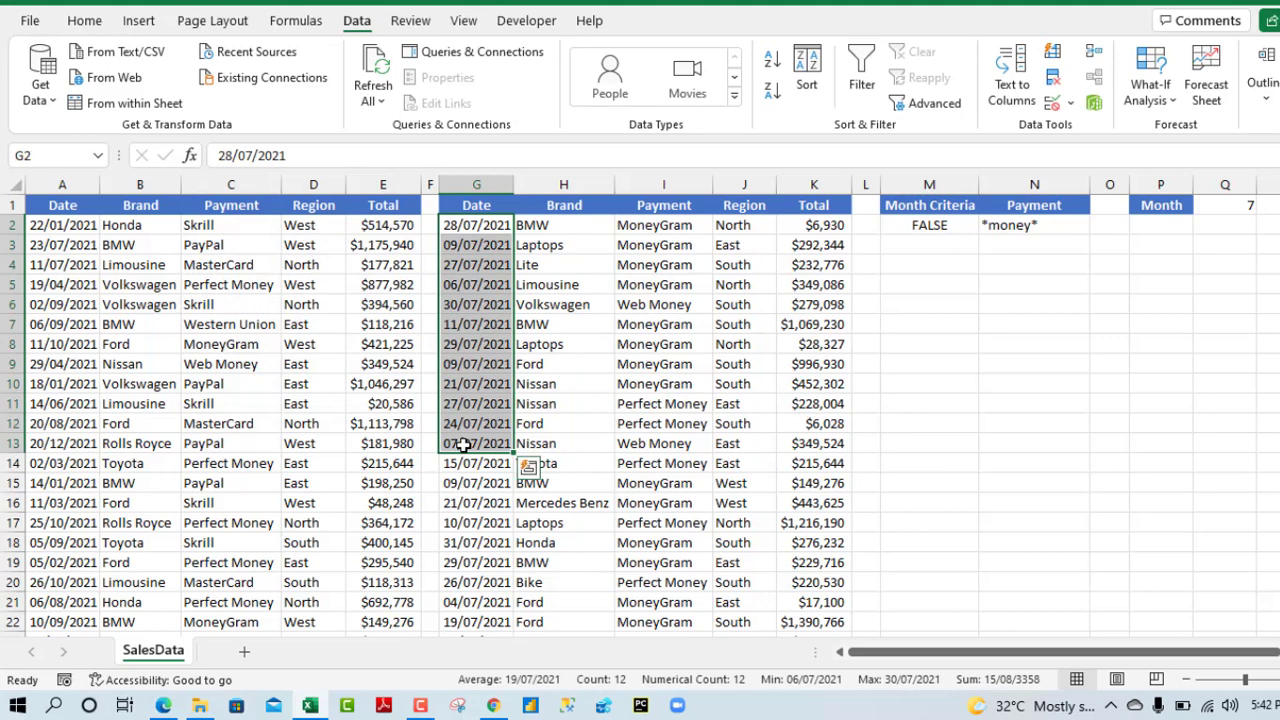
{"action": "left_click_drag", "start_coordinate": [657, 244], "coordinate": [657, 525]}
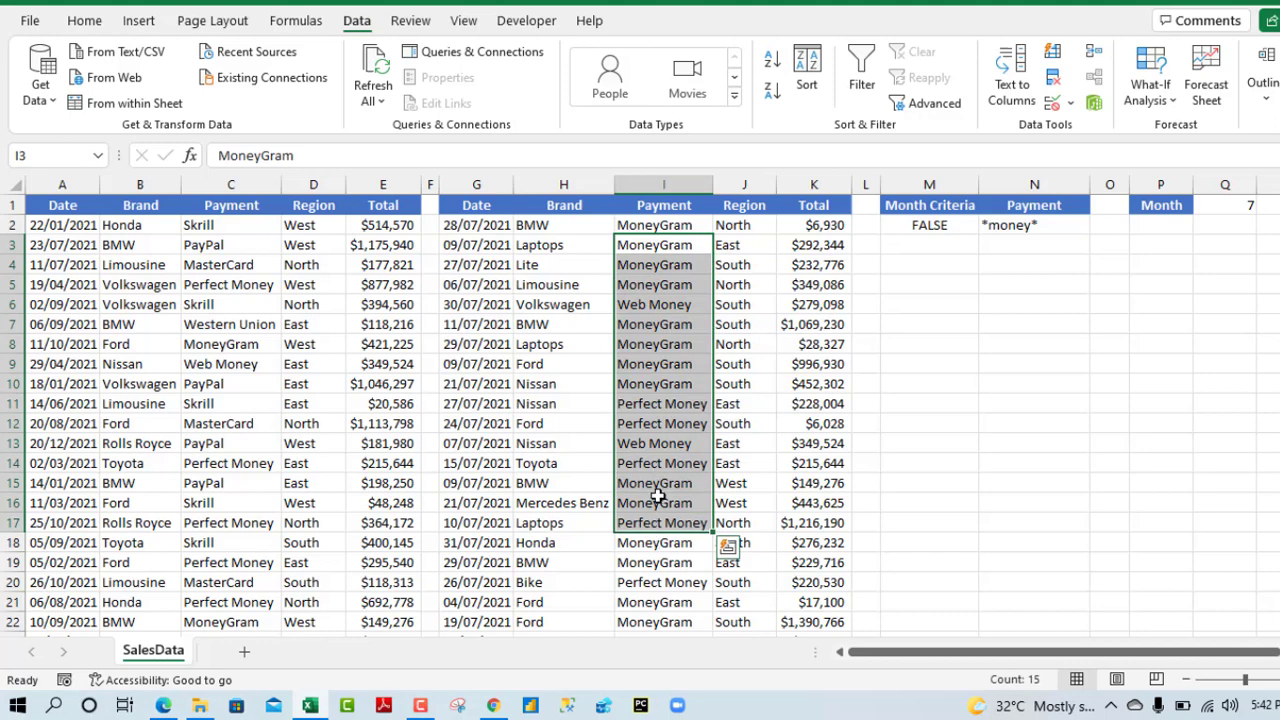
{"action": "left_click", "coordinate": [659, 501]}
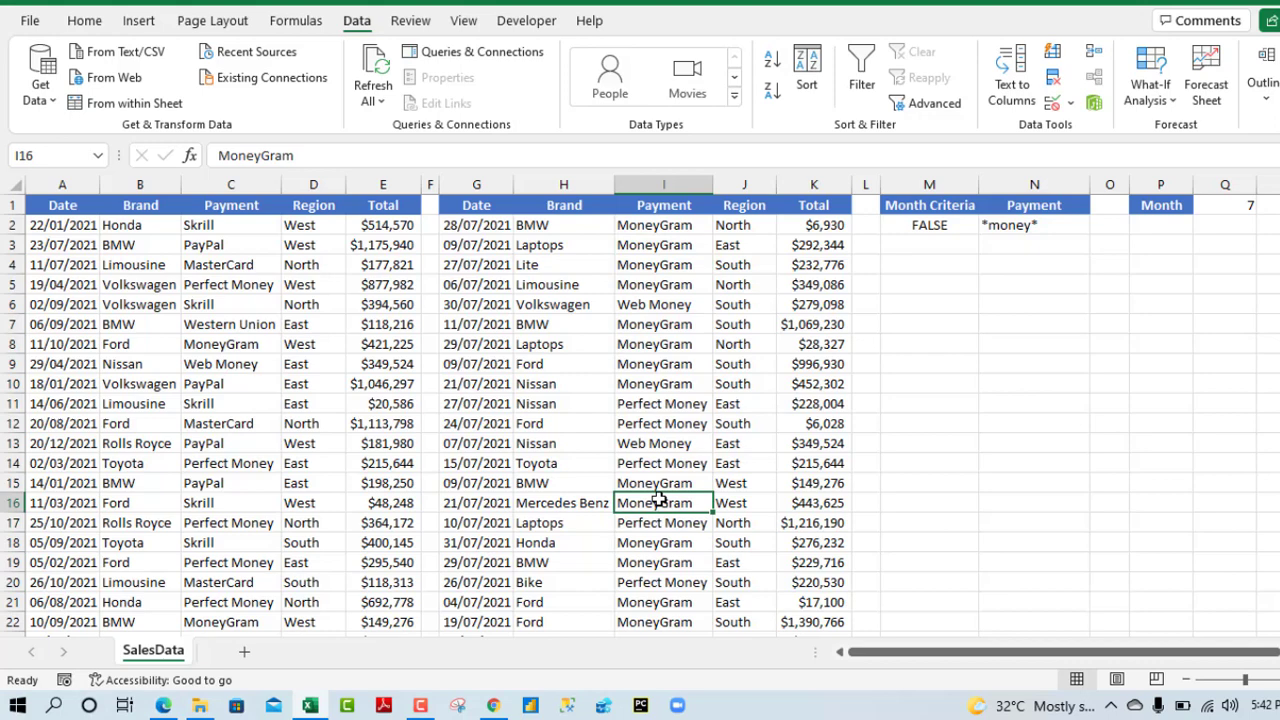
{"action": "left_click_drag", "start_coordinate": [477, 229], "coordinate": [754, 508]}
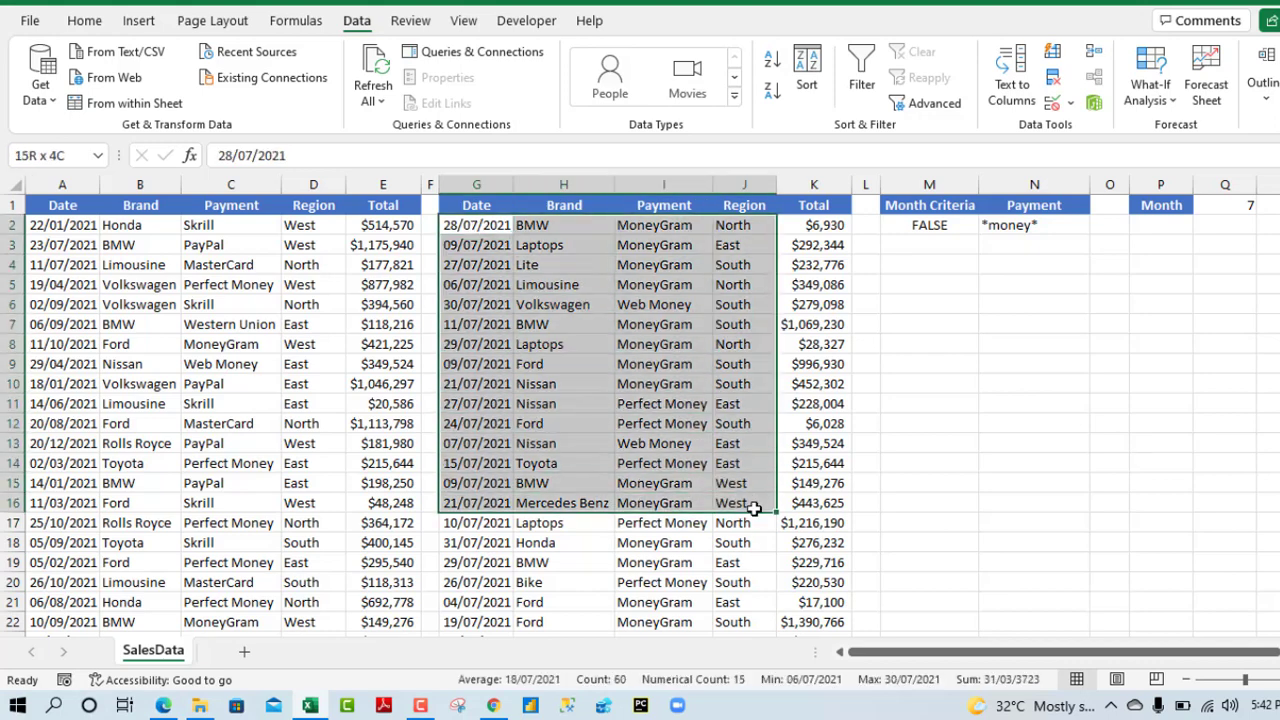
{"action": "left_click", "coordinate": [487, 206]}
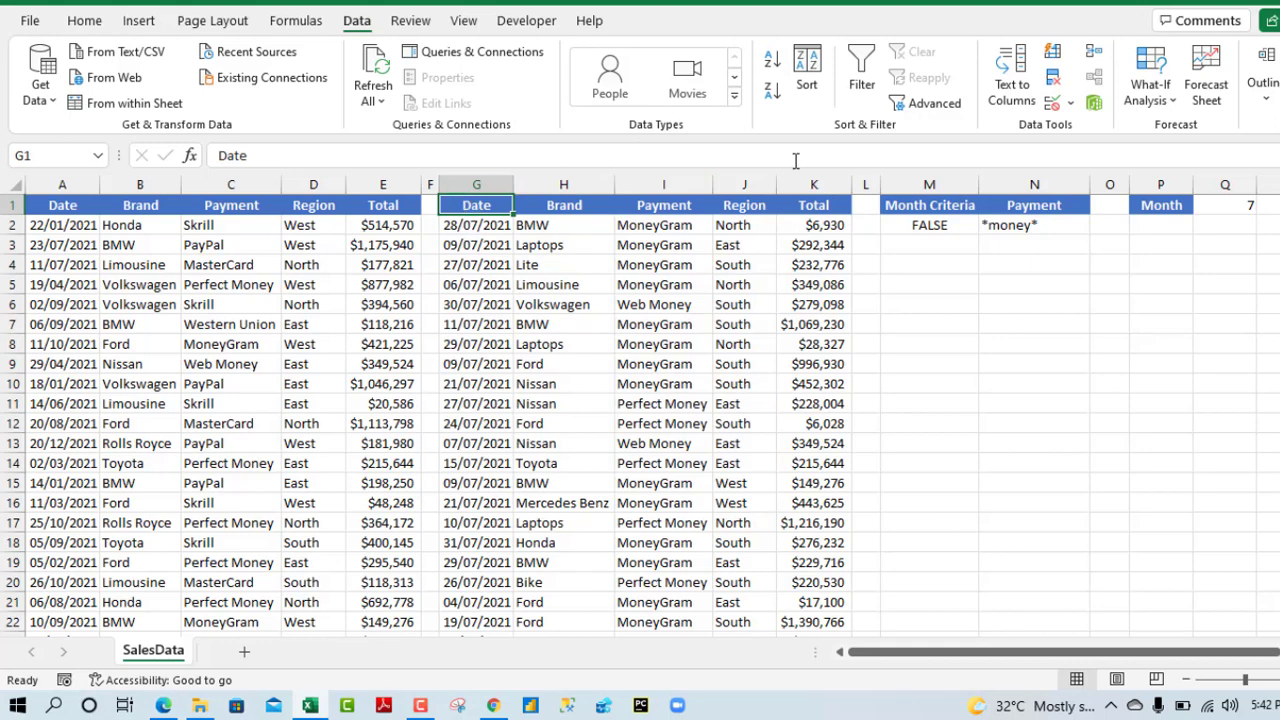
- Rename the output headings G1:K1 to Total, Region, Payment, Brand, Date
{"action": "type", "text": "Total"}
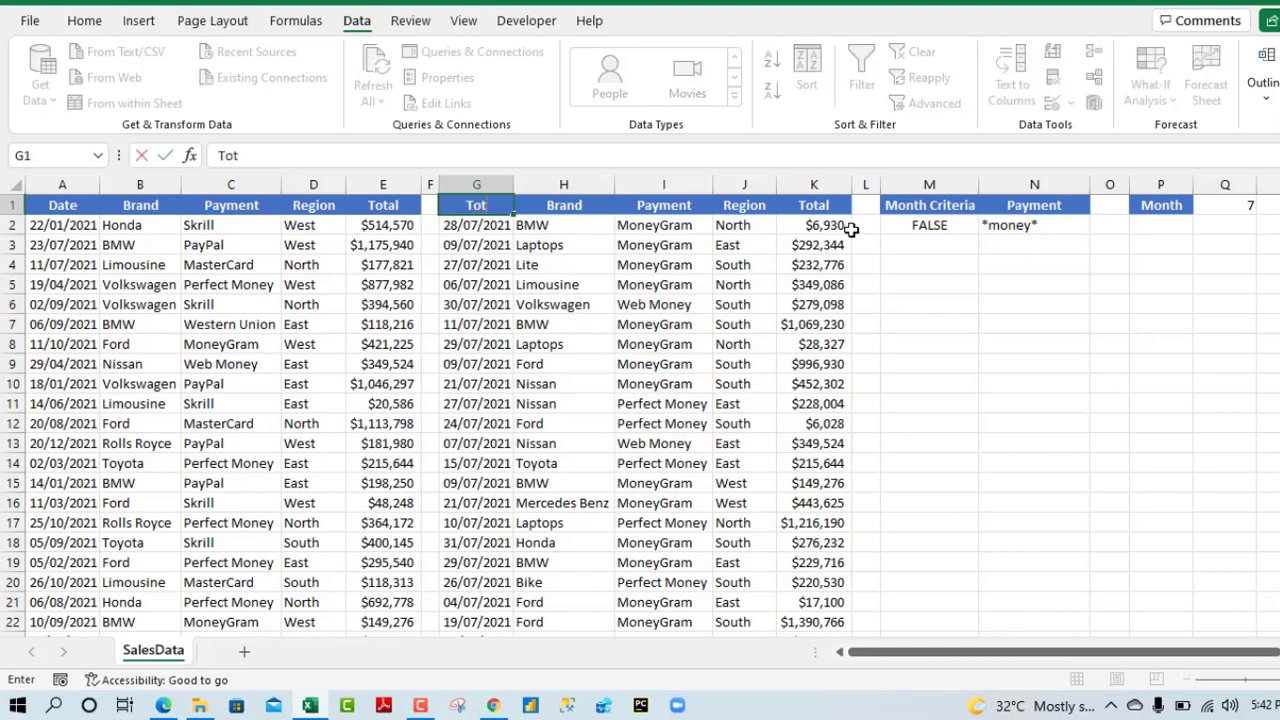
{"action": "key", "text": "Tab"}
{"action": "key", "text": "Tab"}
{"action": "key", "text": "Tab"}
{"action": "key", "text": "Tab"}
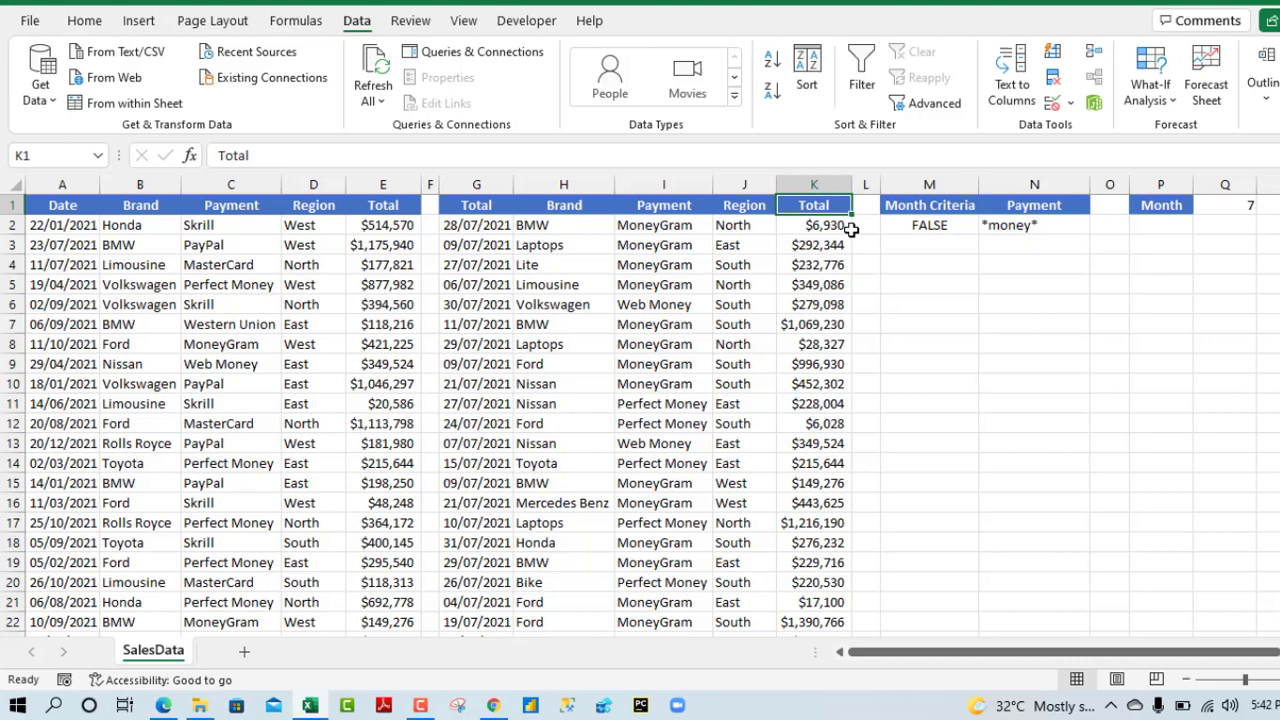
{"action": "type", "text": "Date"}
{"action": "left_click", "coordinate": [564, 203]}
{"action": "type", "text": "Region"}
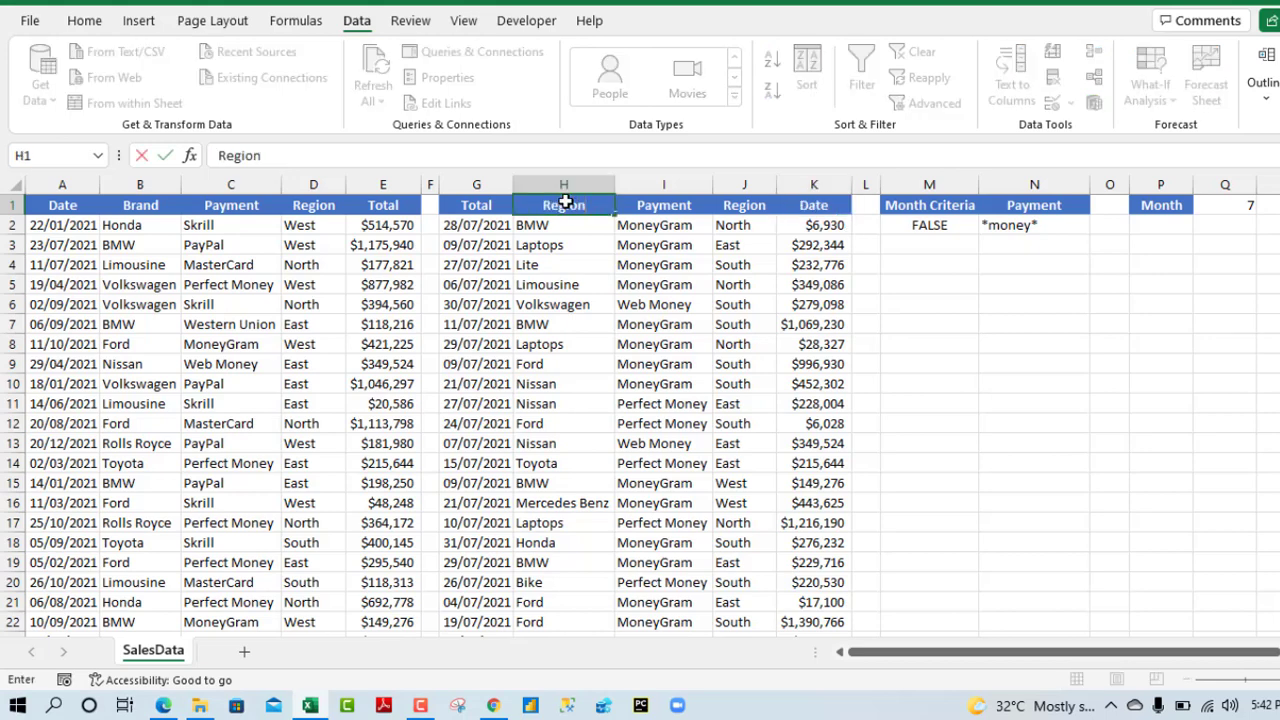
{"action": "key", "text": "Tab"}
{"action": "key", "text": "Tab"}
{"action": "type", "text": "Brand"}
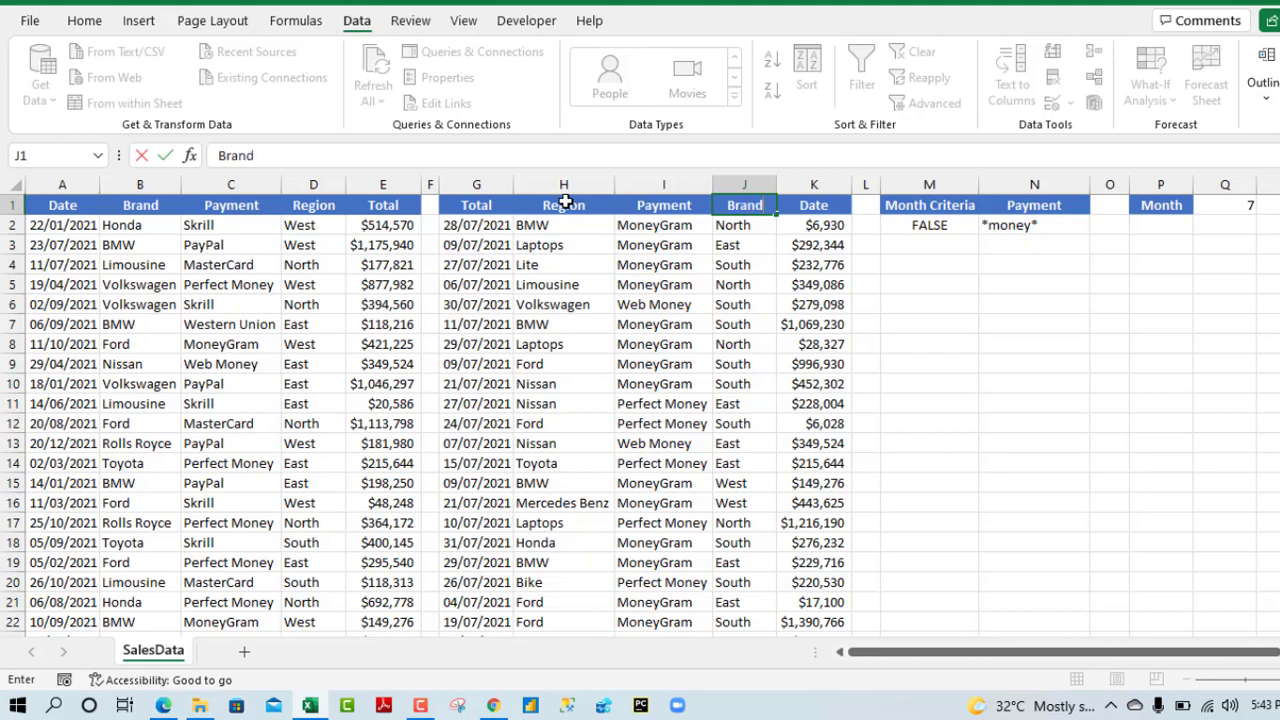
{"action": "key", "text": "ctrl+Return"}
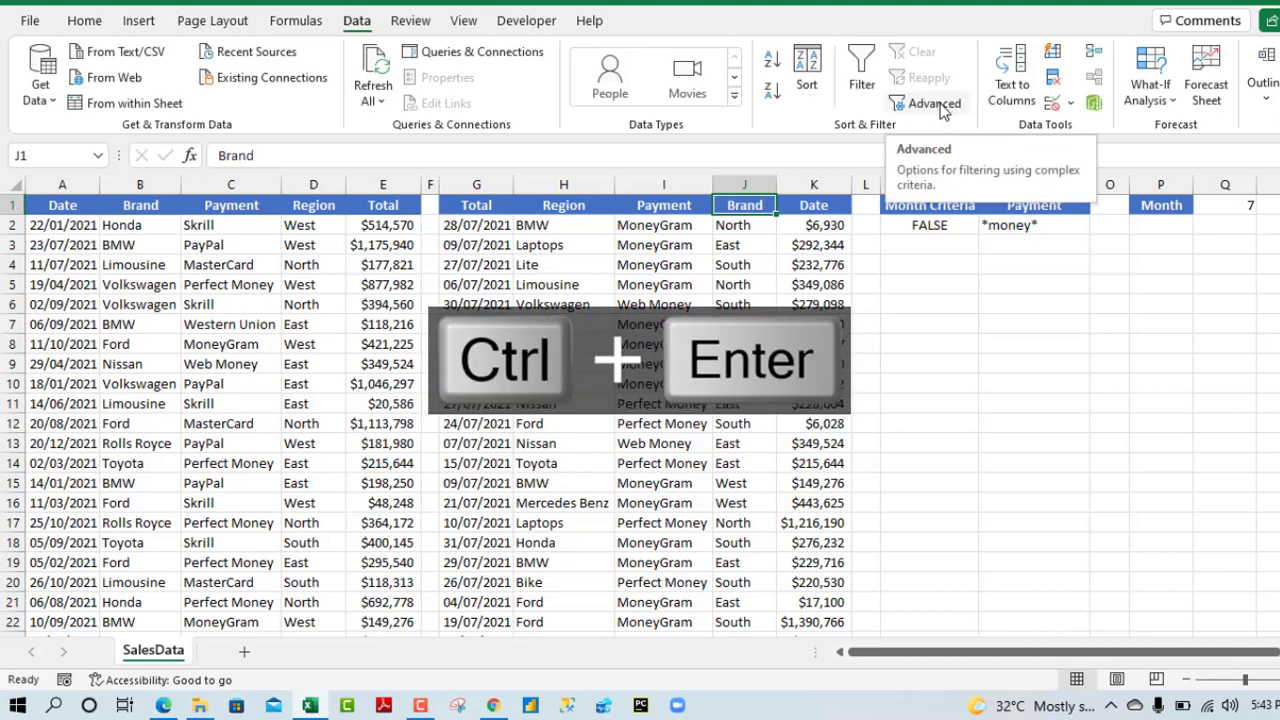
- Rerun Advanced Filter copying to another location in the retitled columns
{"action": "left_click", "coordinate": [940, 104]}
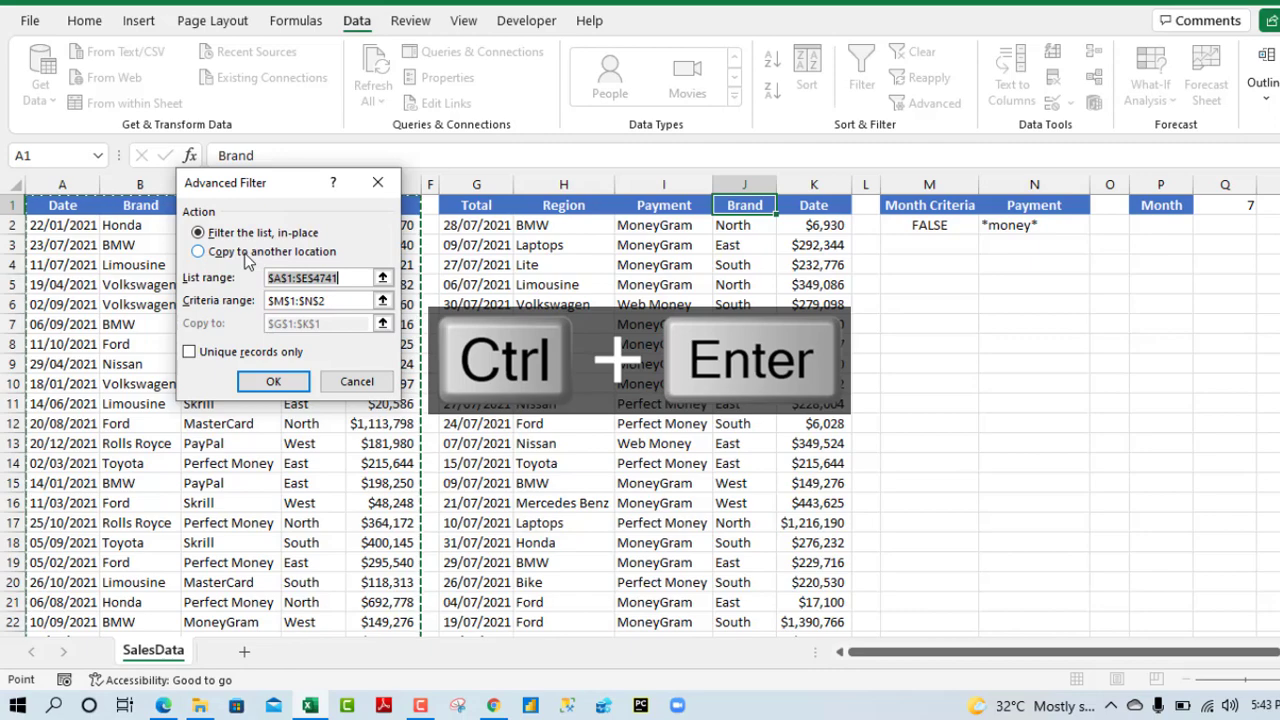
{"action": "left_click", "coordinate": [247, 255]}
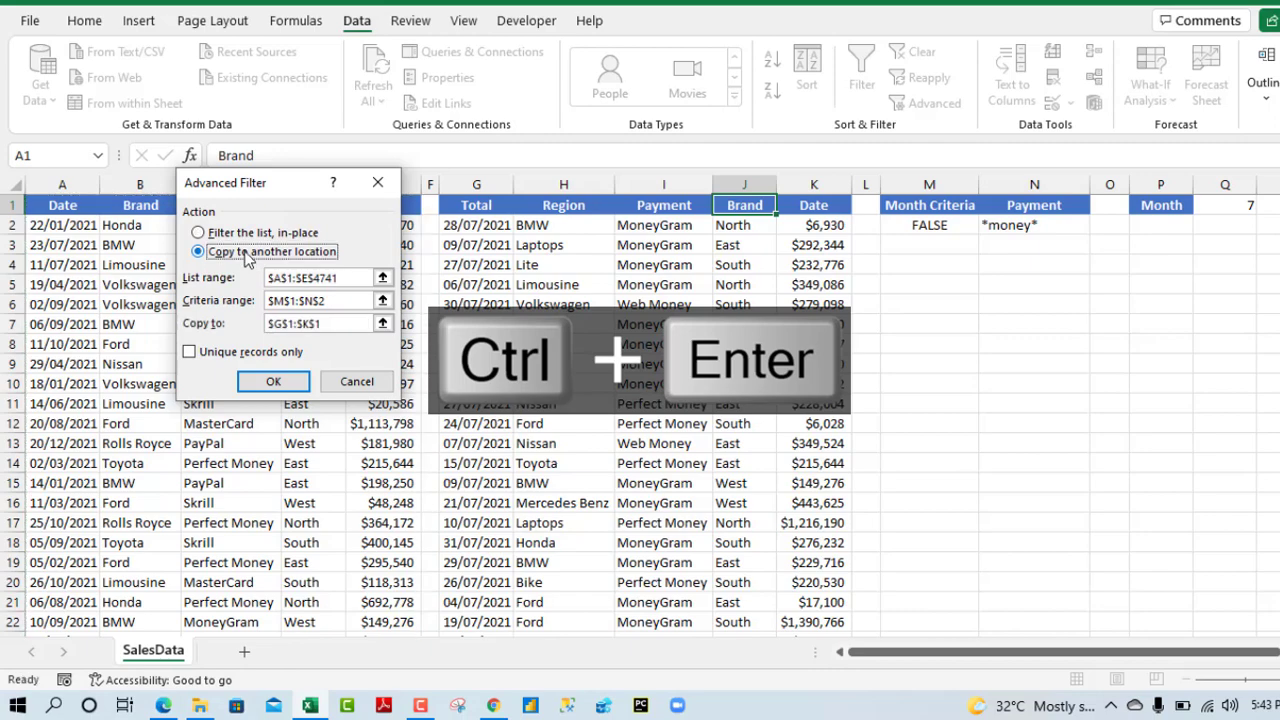
{"action": "left_click", "coordinate": [255, 387]}
{"action": "left_click", "coordinate": [482, 226]}
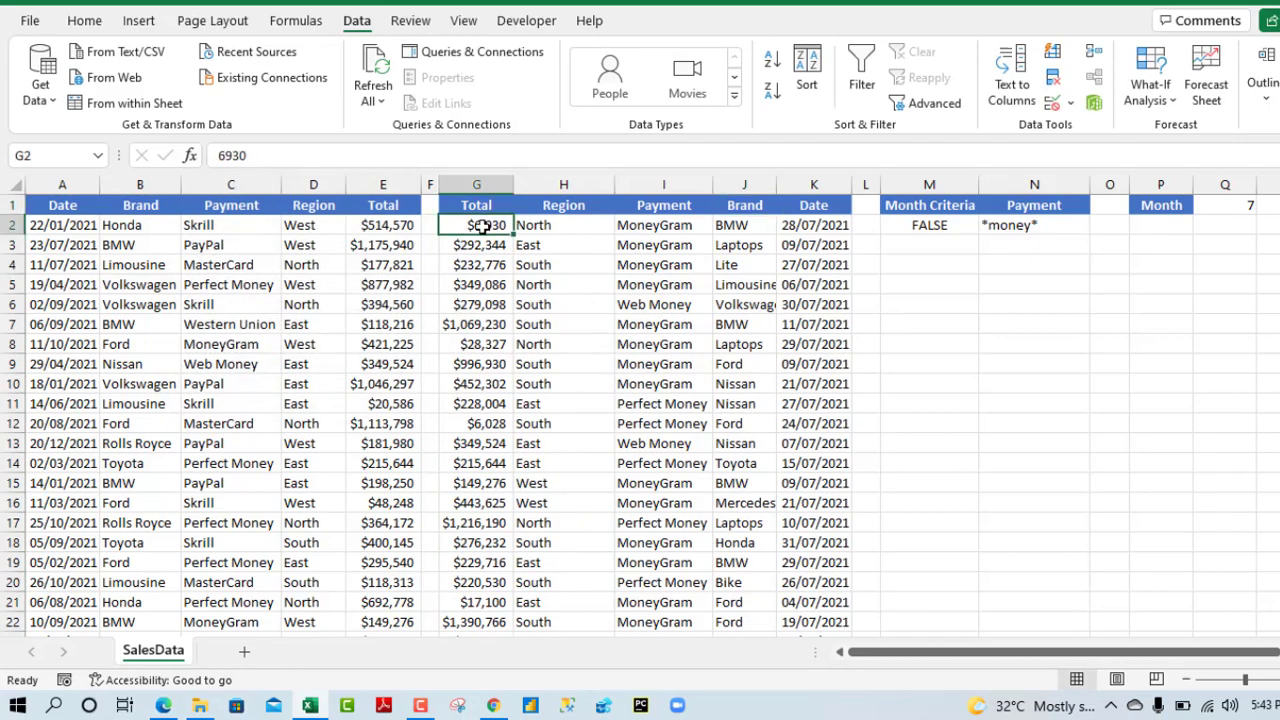
{"action": "left_click_drag", "start_coordinate": [482, 226], "coordinate": [491, 409]}
{"action": "left_click", "coordinate": [521, 283]}
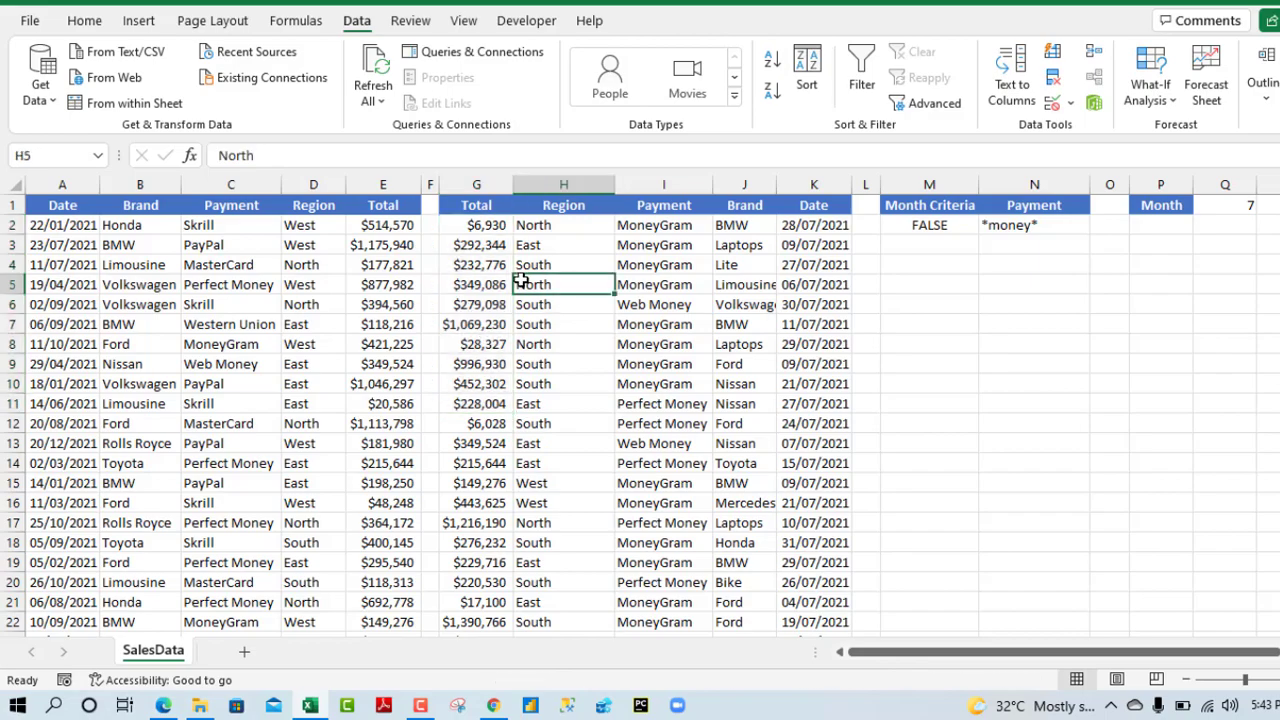
{"action": "key", "text": "ctrl+Down"}
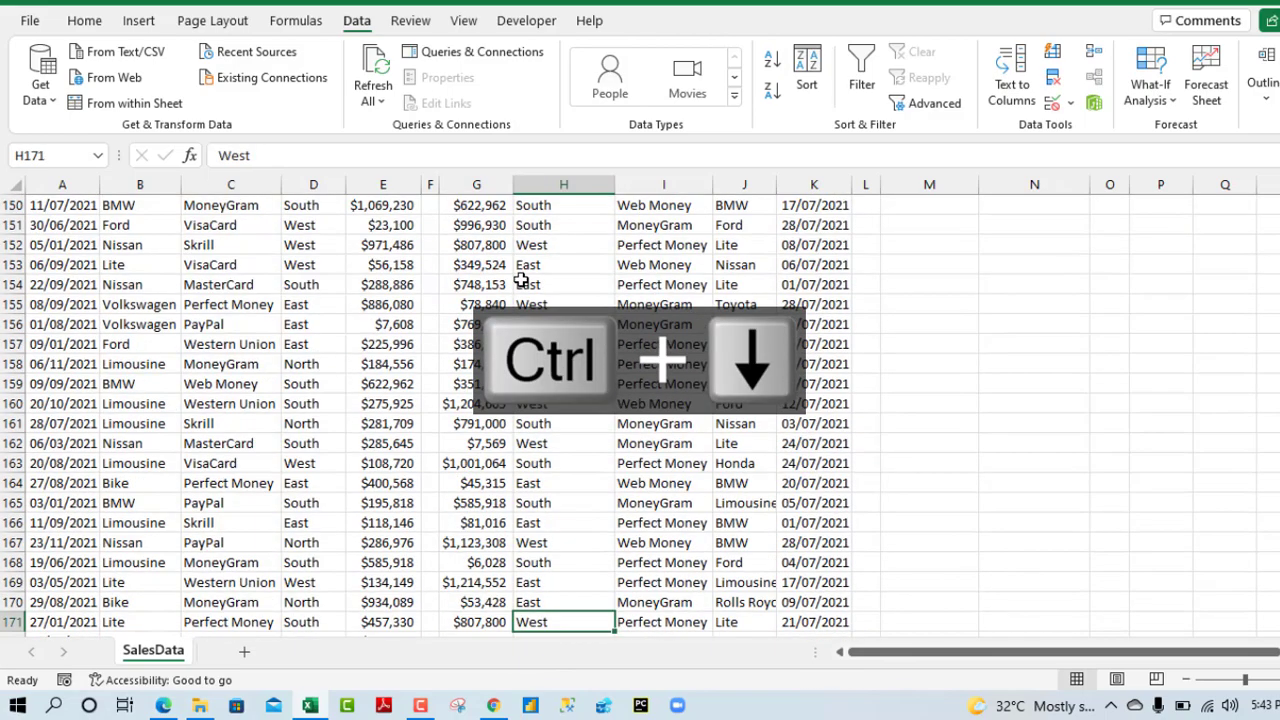
{"action": "key", "text": "ctrl+Up"}
{"action": "key", "text": "Left"}
{"action": "key", "text": "Down"}
{"action": "key", "text": "ctrl+shift+Down"}
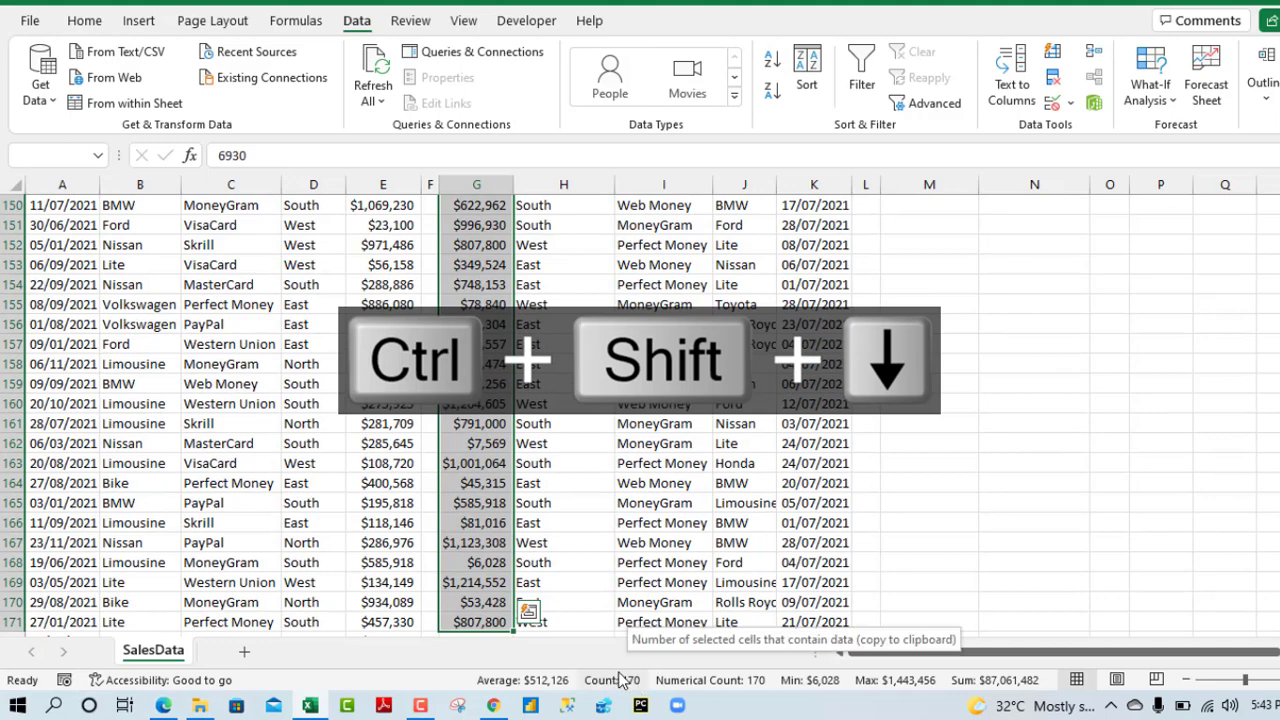
{"action": "left_click", "coordinate": [312, 522]}
{"action": "key", "text": "ctrl+Up"}
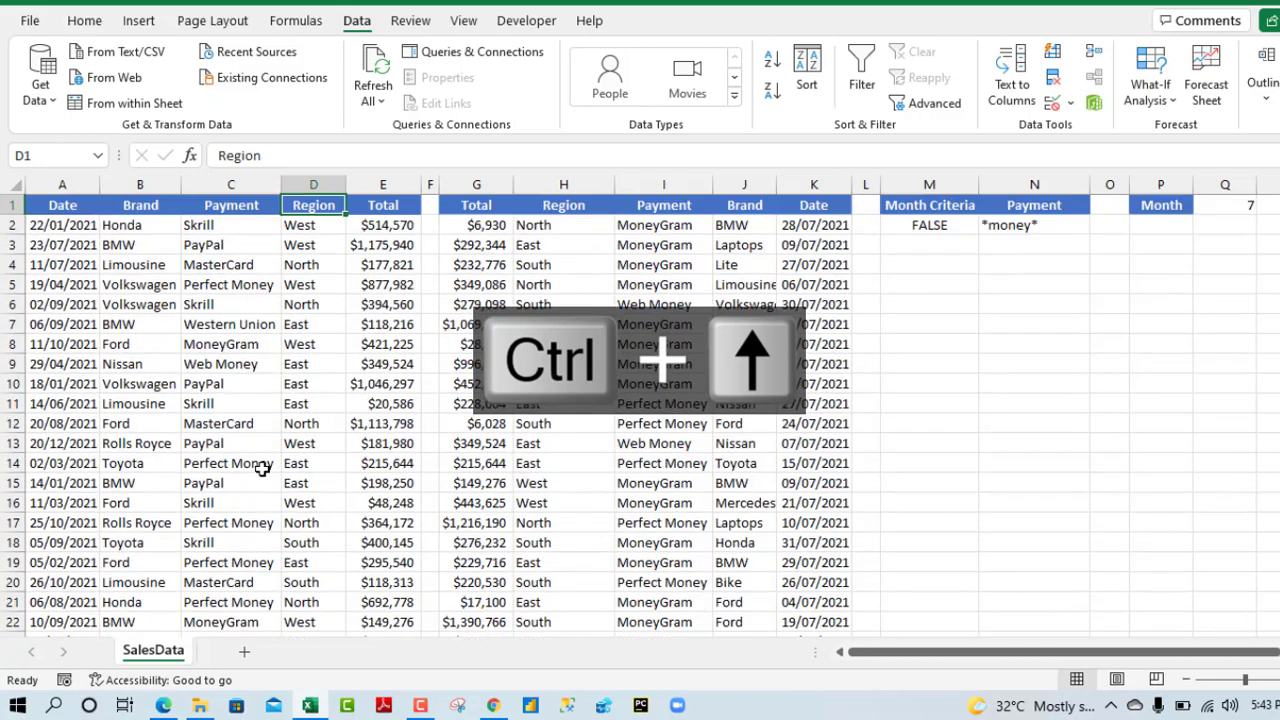
{"action": "key", "text": "ctrl+Down"}
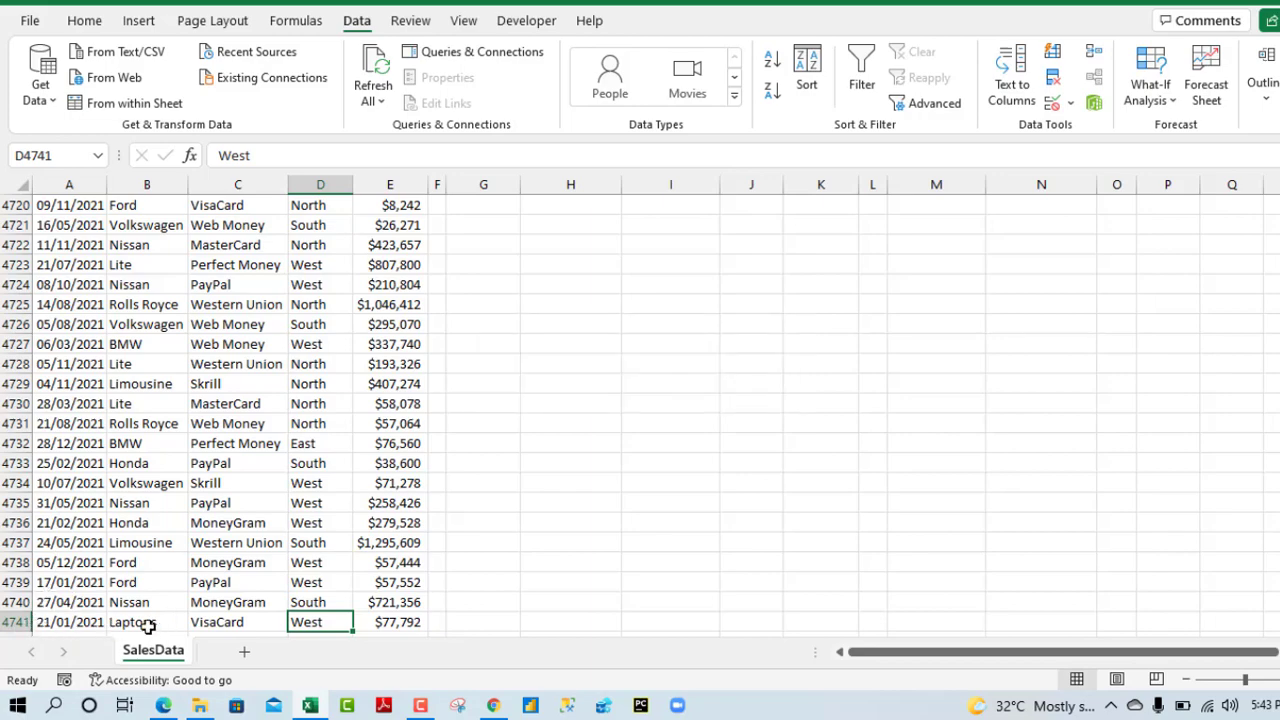
{"action": "key", "text": "ctrl+Up"}
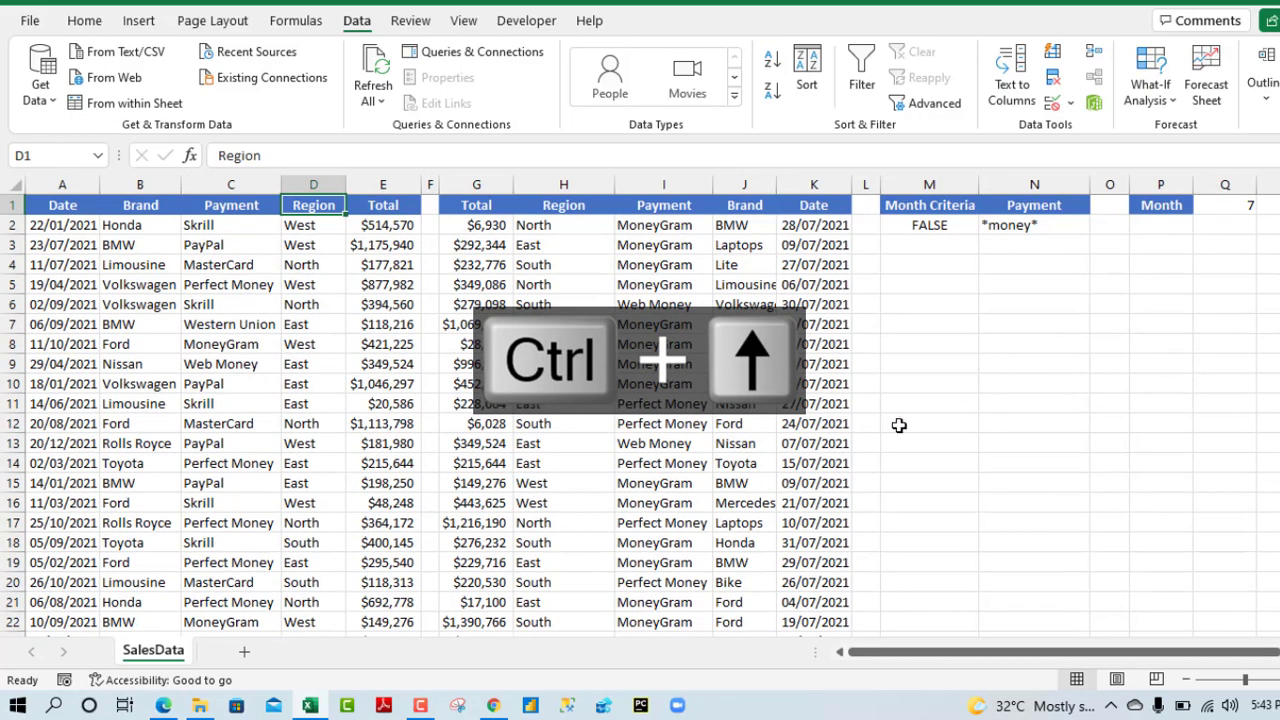
{"action": "left_click", "coordinate": [508, 222]}
{"action": "key", "text": "ctrl+shift+Down"}
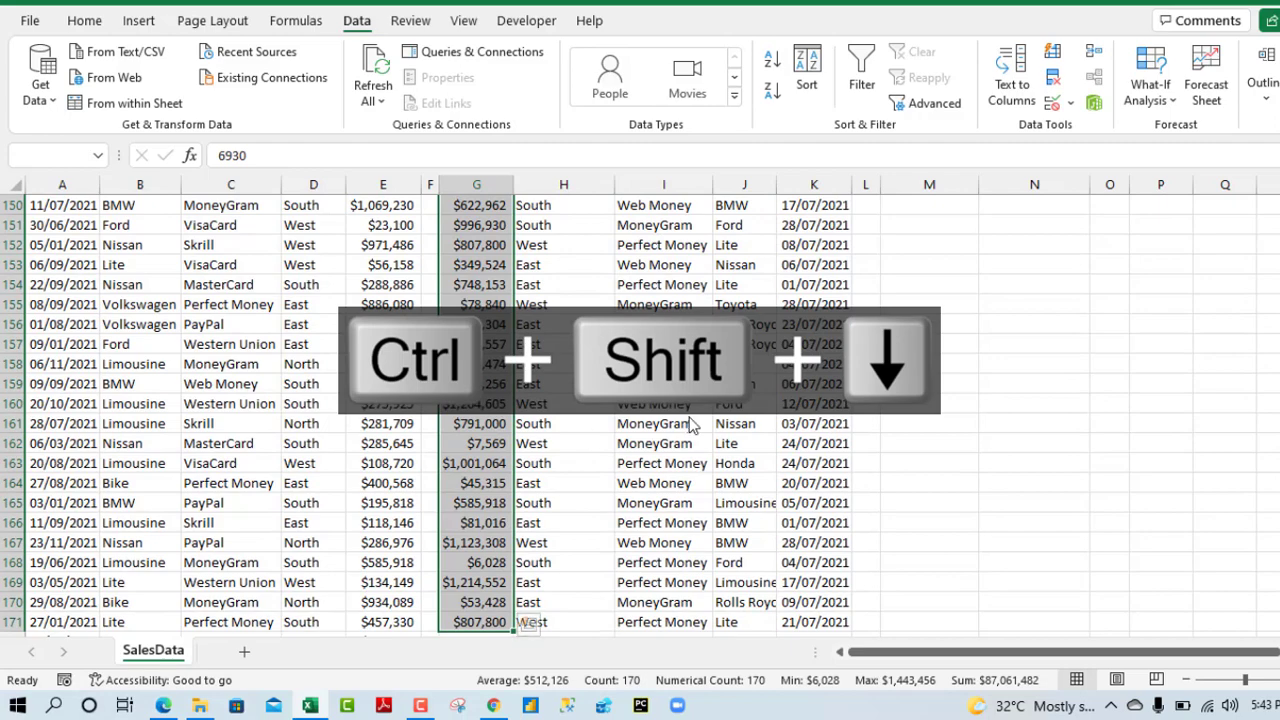
{"action": "key", "text": "ctrl+Up"}
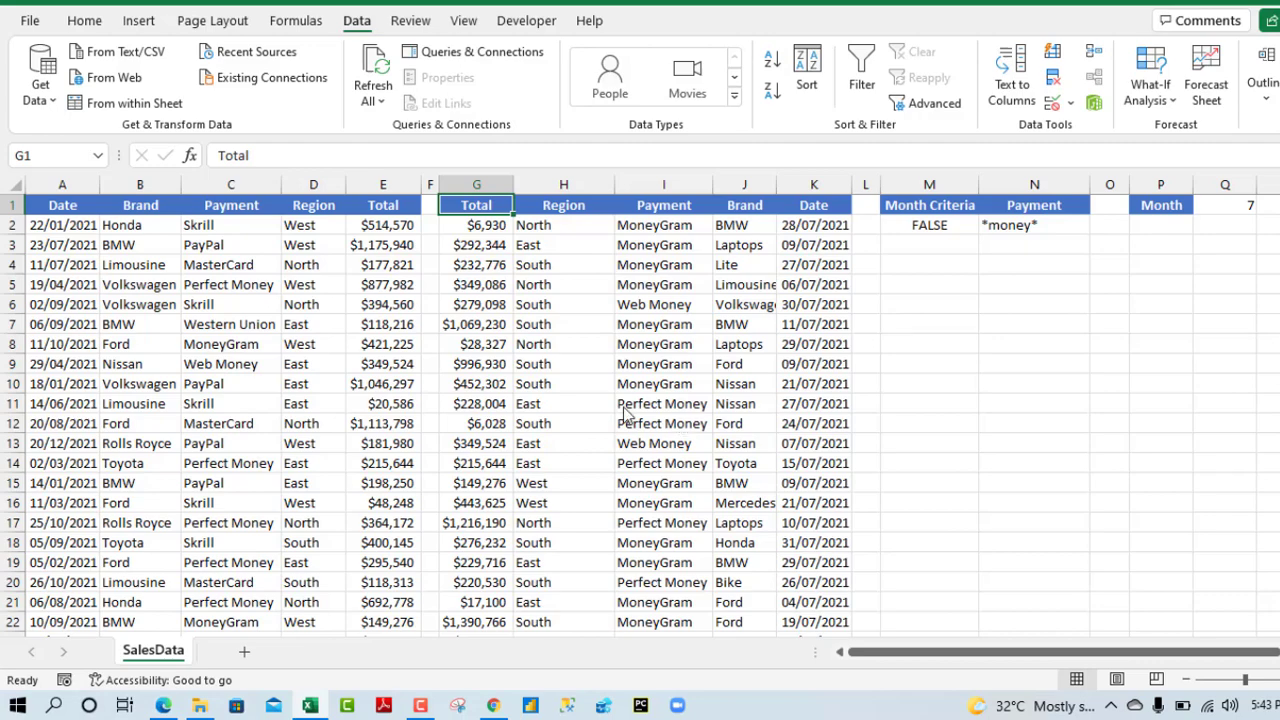
{"action": "left_click", "coordinate": [360, 267]}
{"action": "key", "text": "ctrl+Down"}
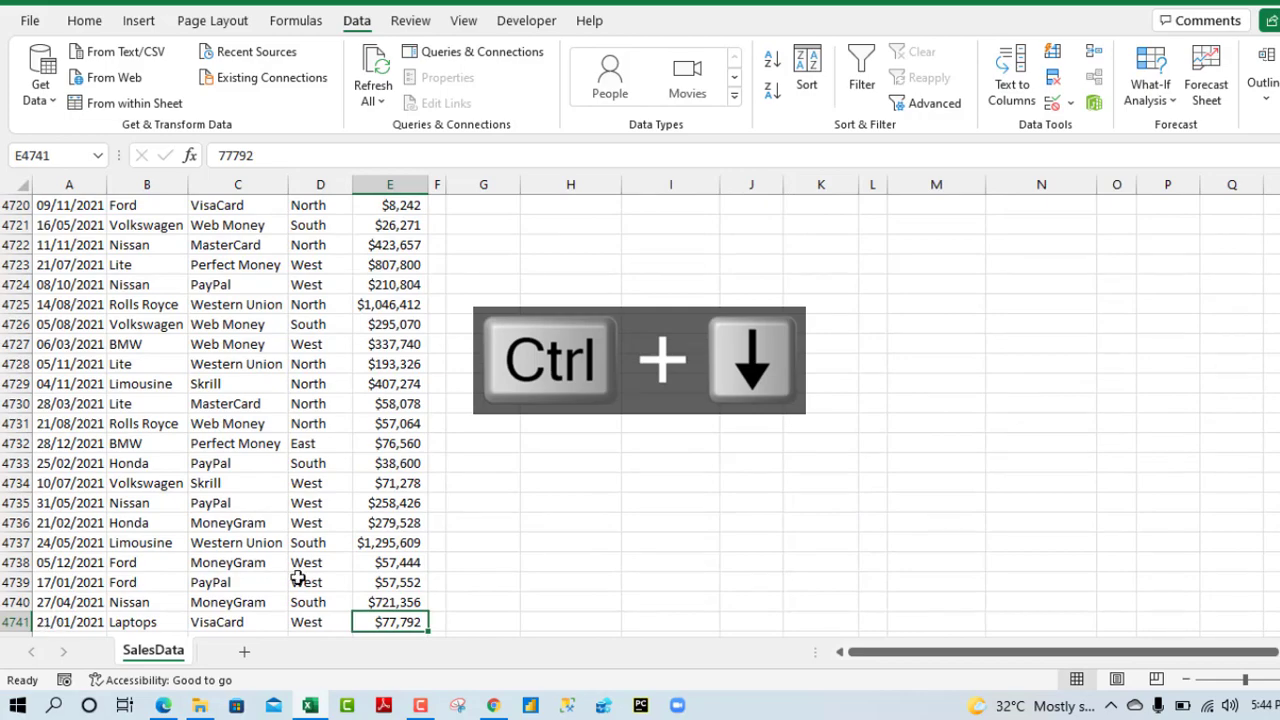
{"action": "key", "text": "ctrl+Up"}
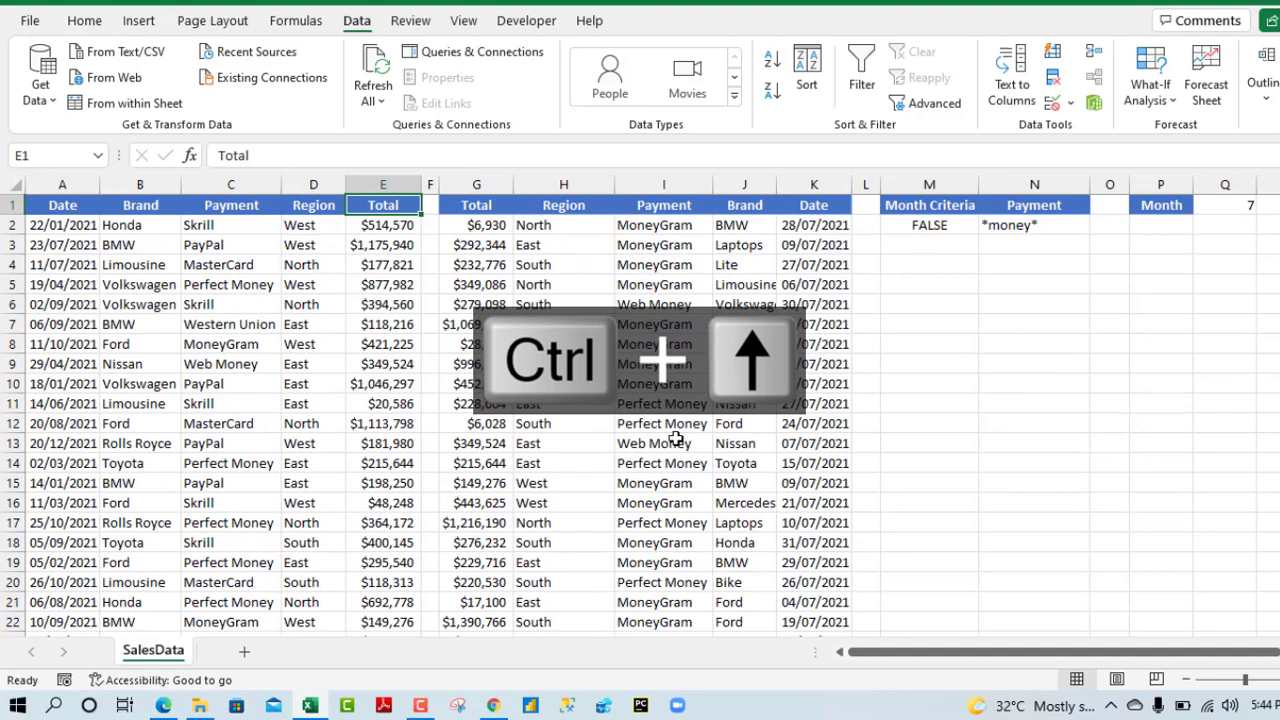
{"action": "left_click", "coordinate": [464, 205]}
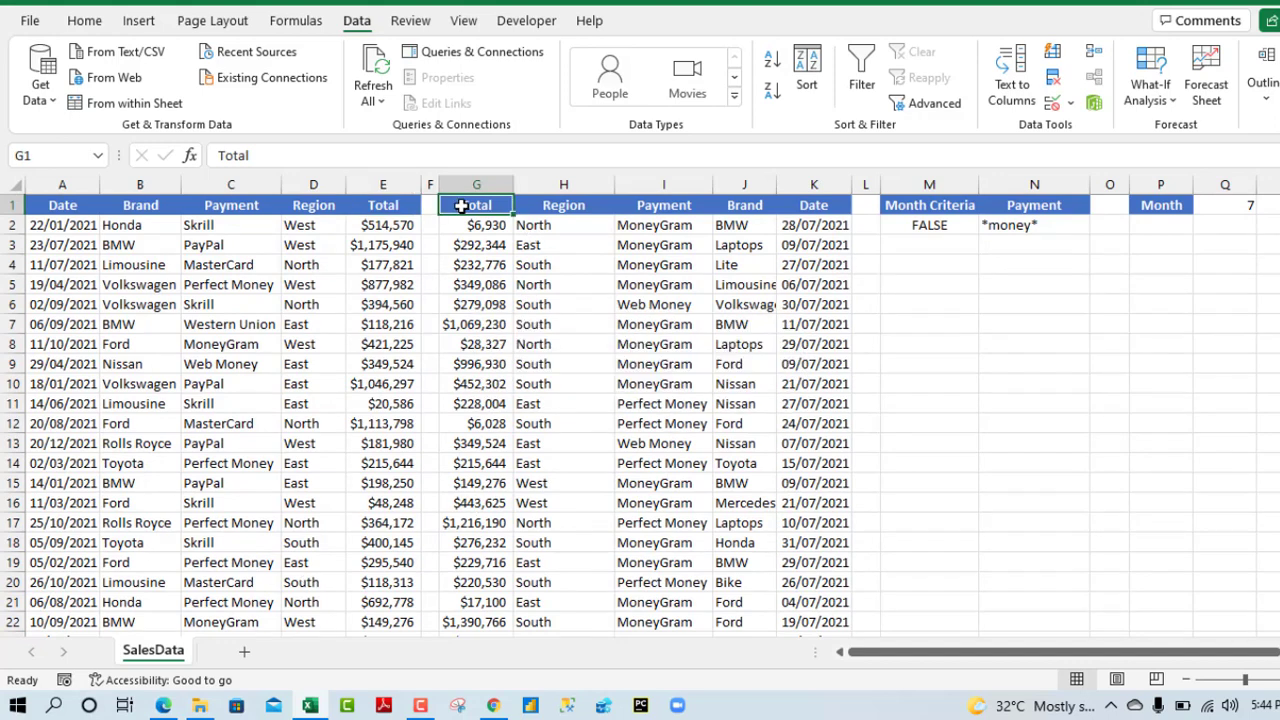
{"action": "left_click", "coordinate": [561, 204]}
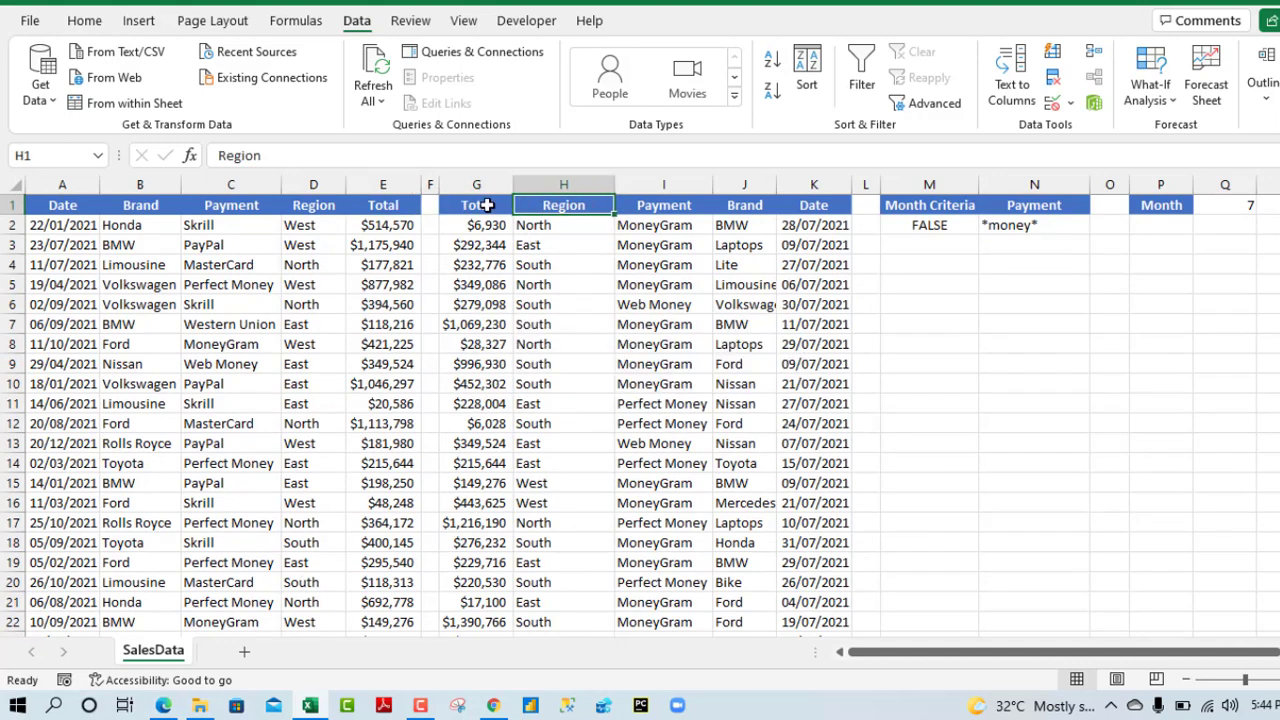
{"action": "left_click", "coordinate": [486, 205]}
{"action": "left_click", "coordinate": [571, 205]}
{"action": "left_click", "coordinate": [680, 240]}
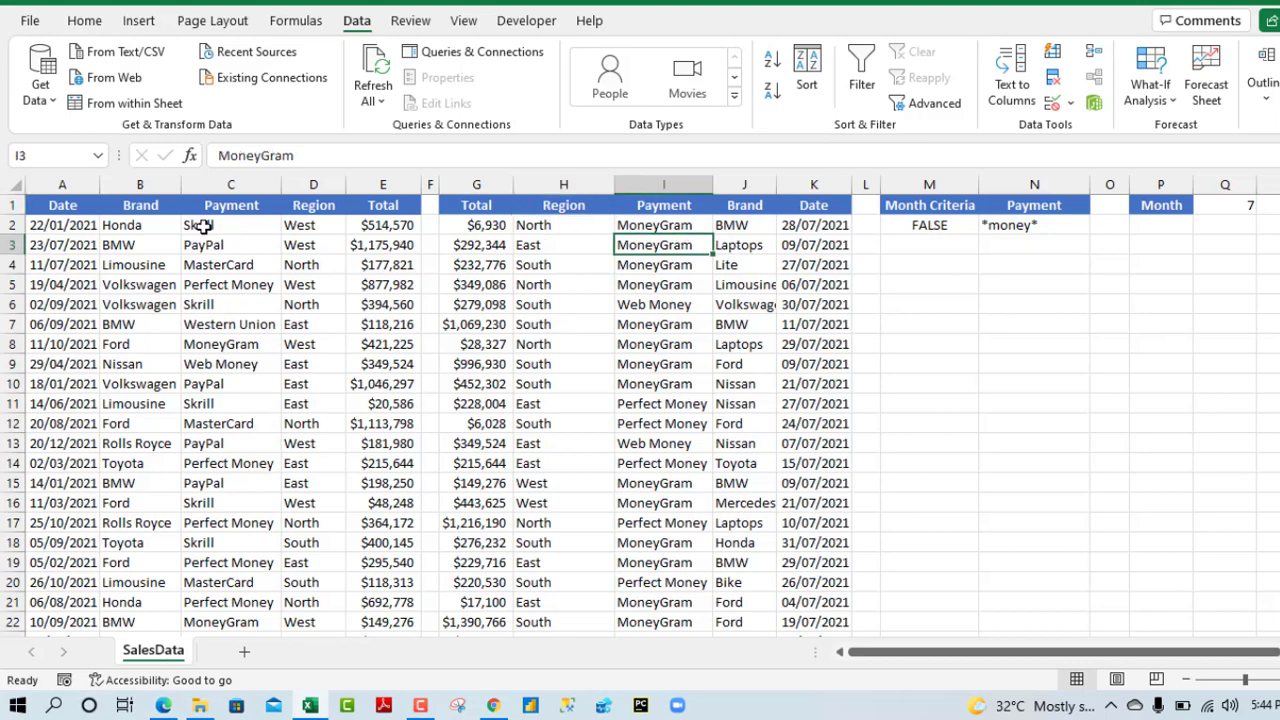
{"action": "left_click_drag", "start_coordinate": [203, 226], "coordinate": [206, 562]}
- Run Advanced Filter with an empty criteria range, copying all records to $G$1:$K$1
{"action": "left_click", "coordinate": [925, 105]}
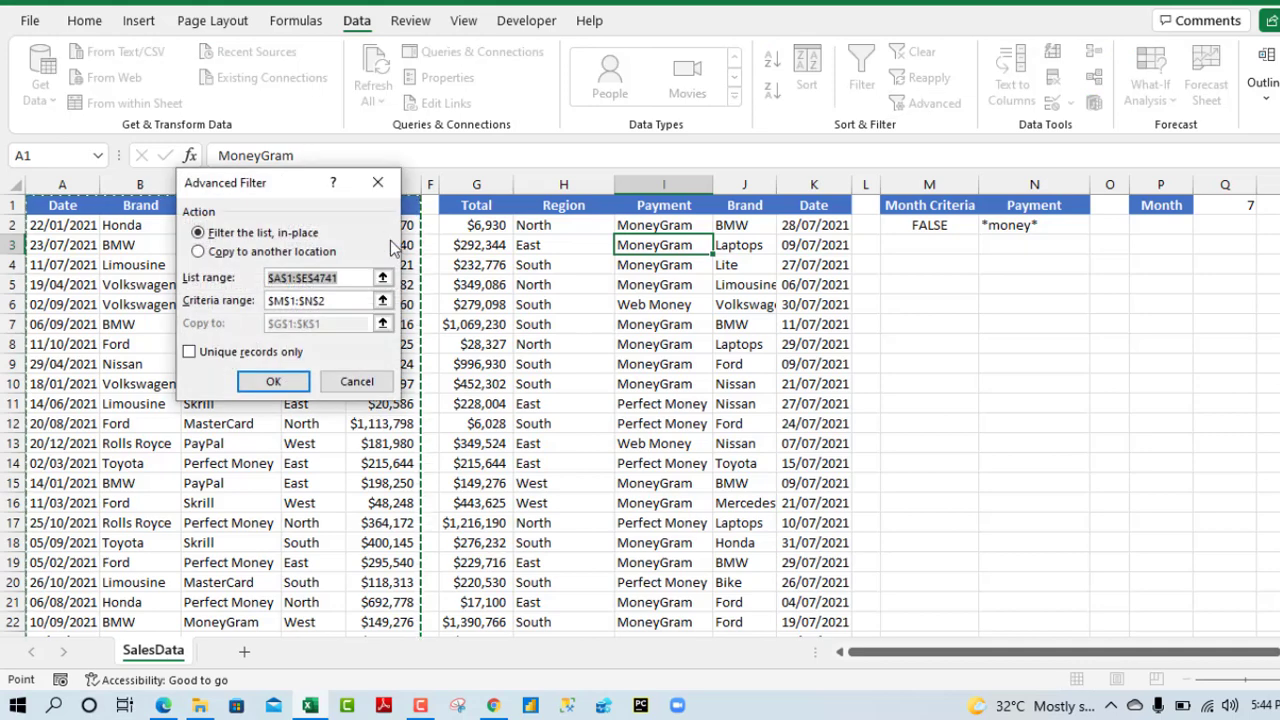
{"action": "left_click", "coordinate": [240, 255]}
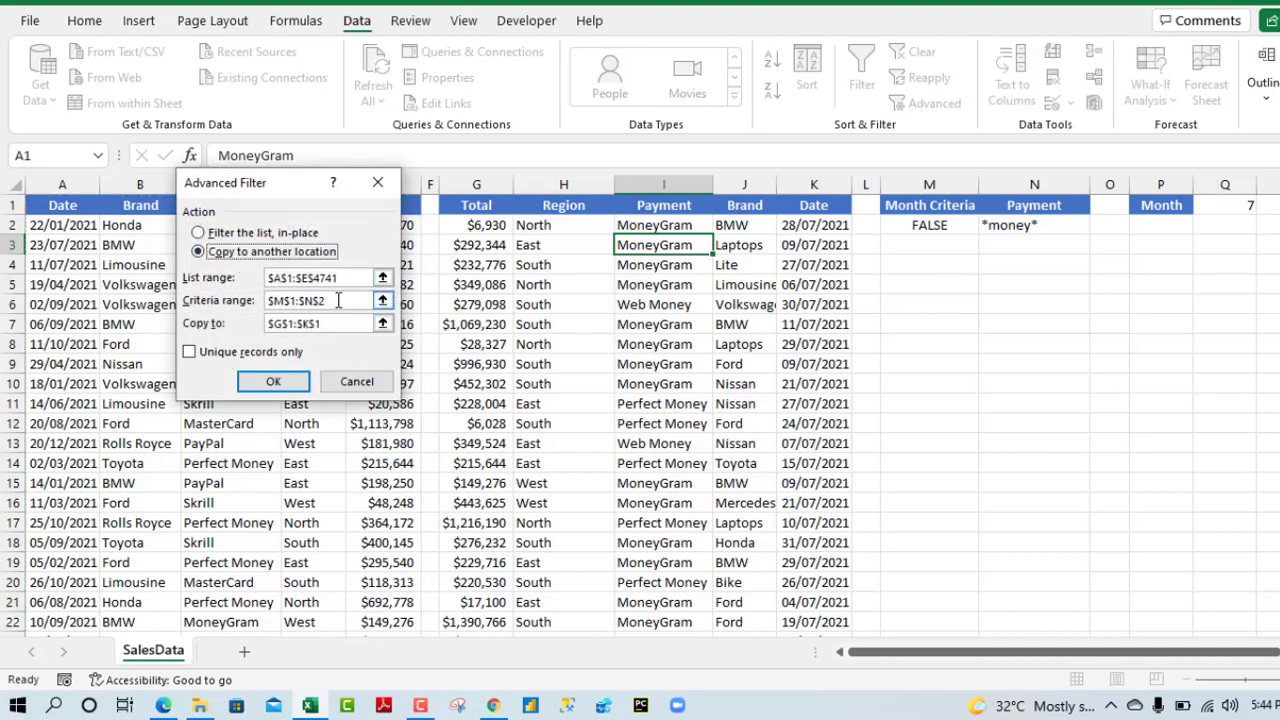
{"action": "left_click", "coordinate": [337, 304]}
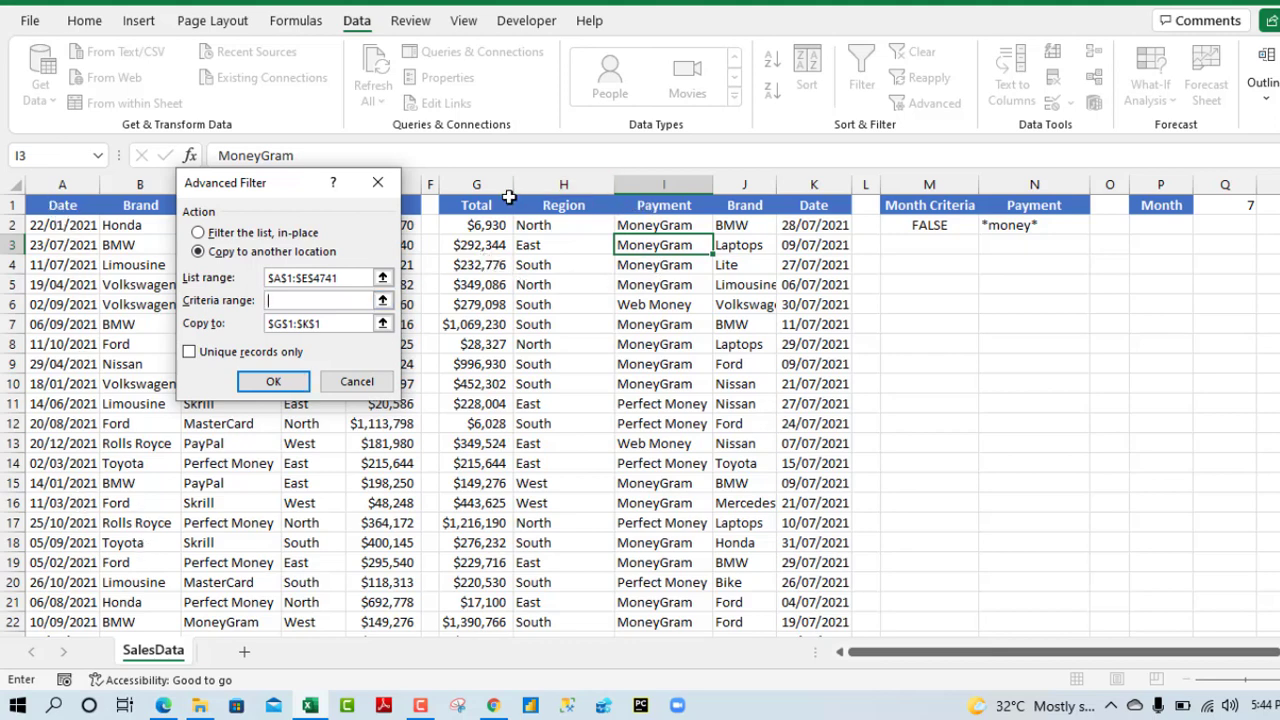
{"action": "left_click", "coordinate": [273, 382]}
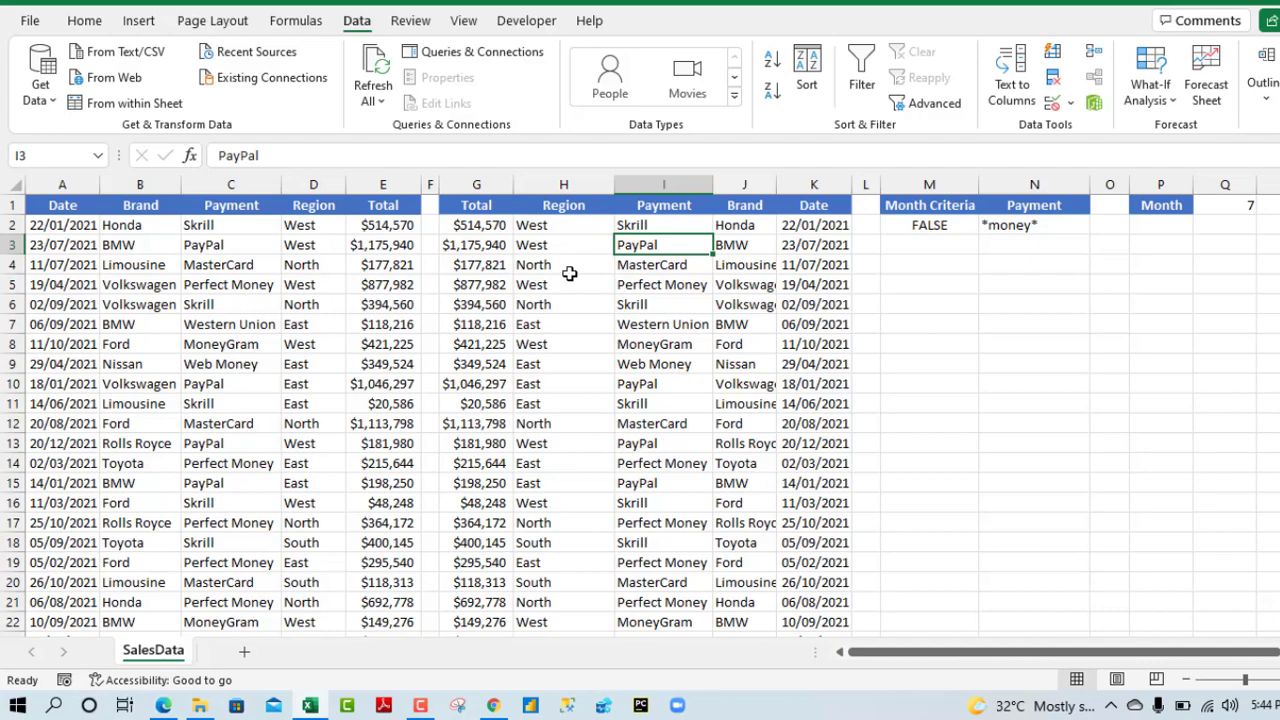
{"action": "key", "text": "ctrl+Down"}
{"action": "key", "text": "Down"}
{"action": "key", "text": "Down"}
{"action": "key", "text": "Down"}
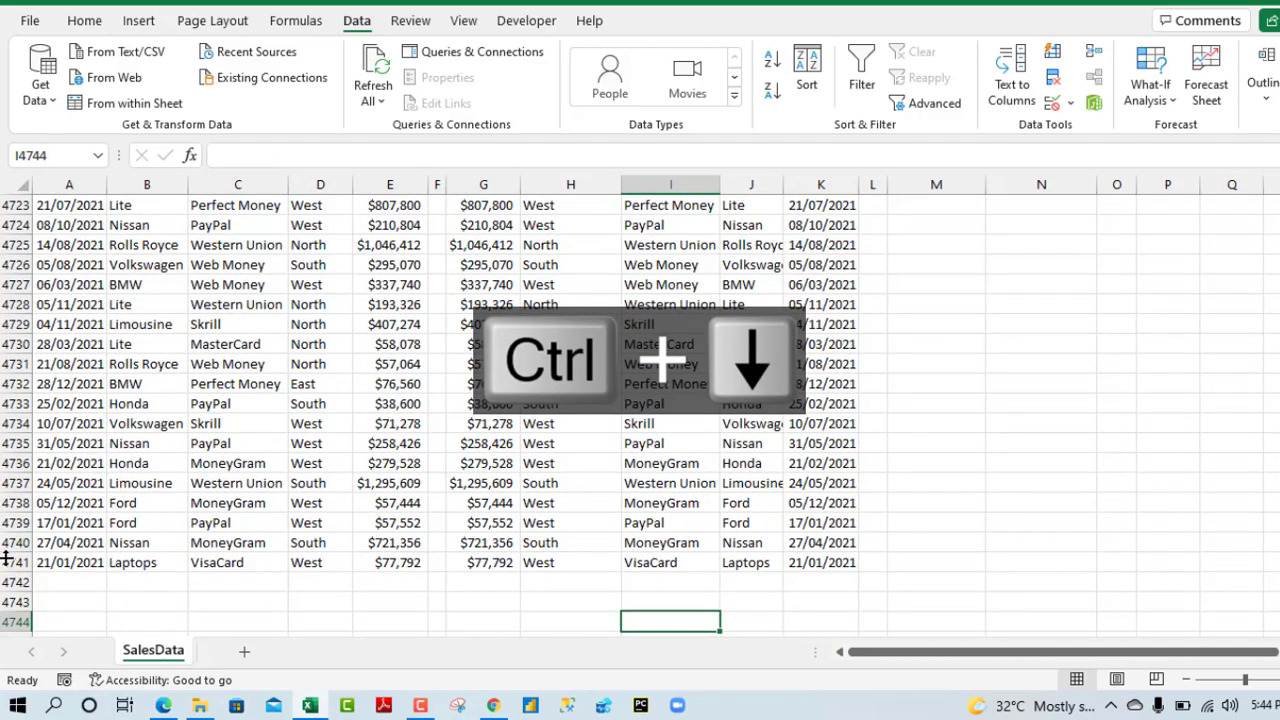
{"action": "left_click", "coordinate": [15, 562]}
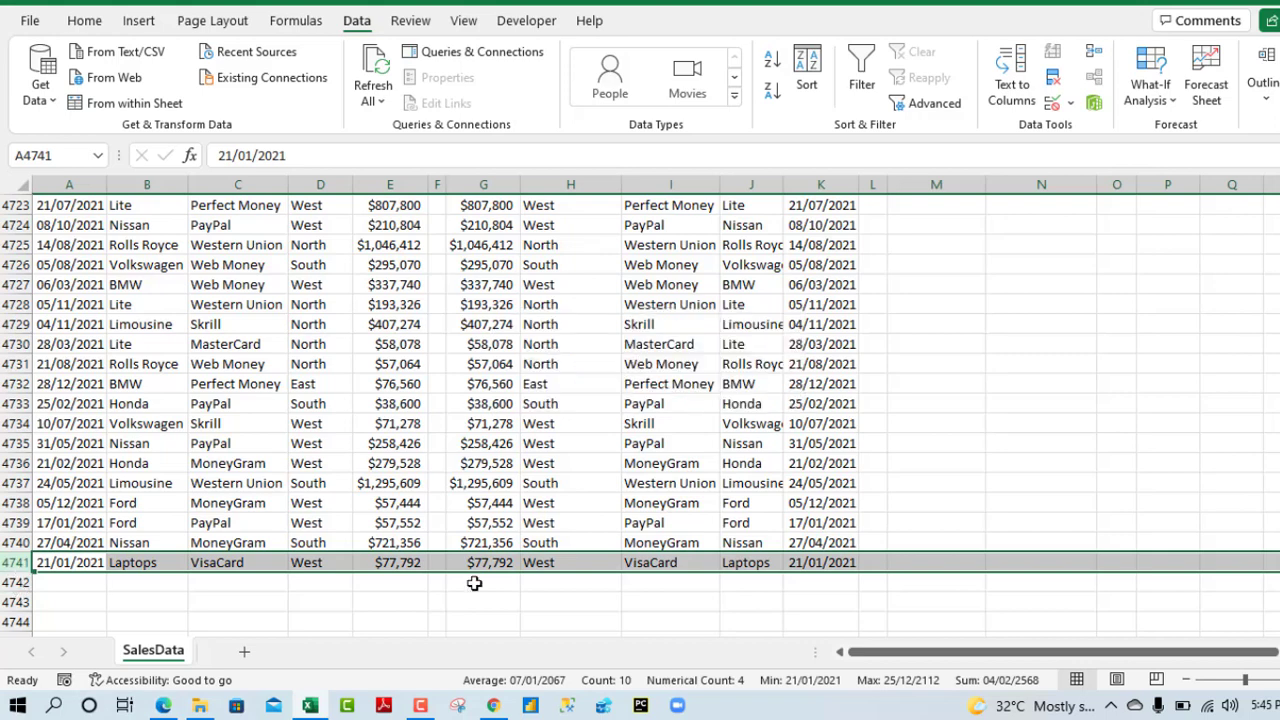
{"action": "left_click", "coordinate": [512, 563]}
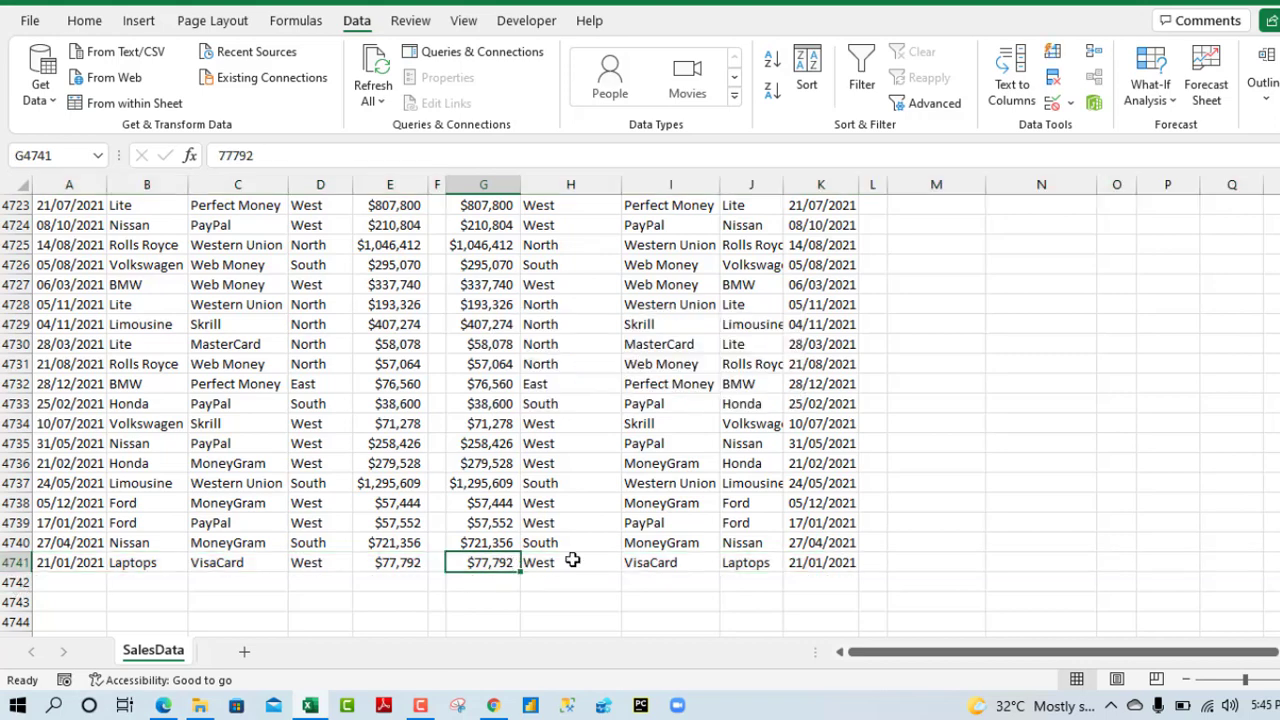
{"action": "left_click", "coordinate": [829, 563]}
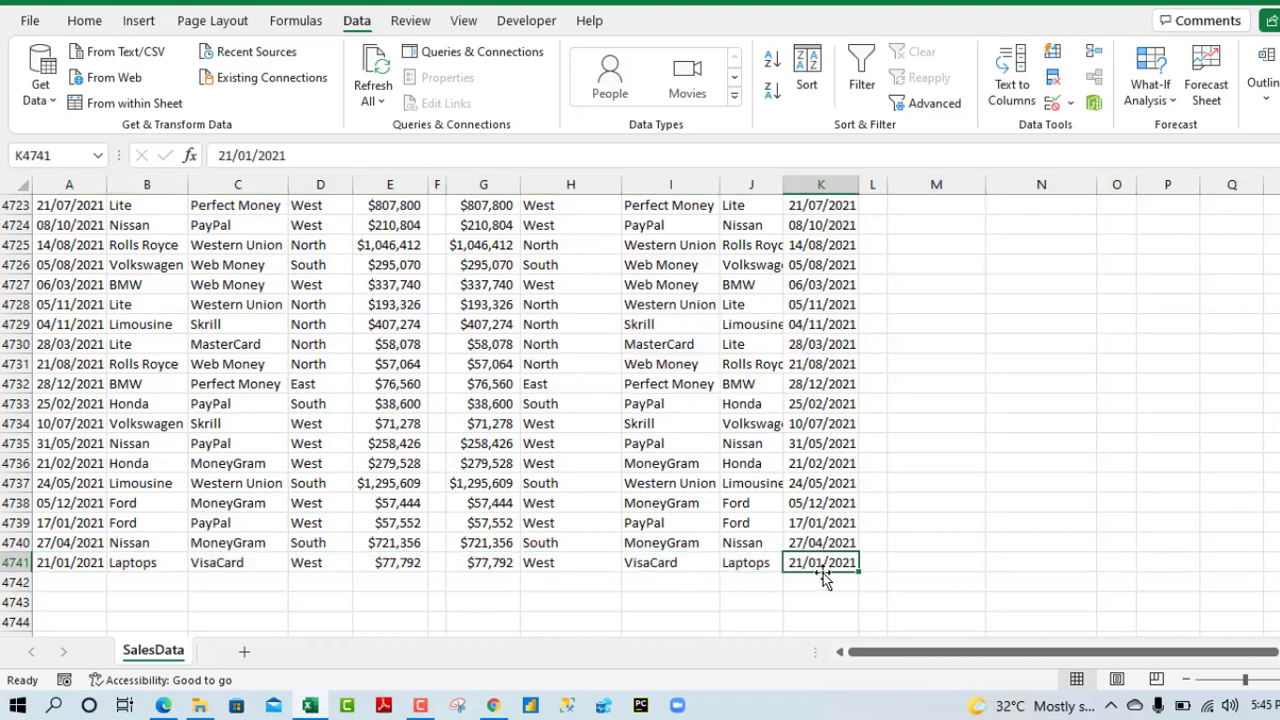
{"action": "left_click", "coordinate": [62, 565]}
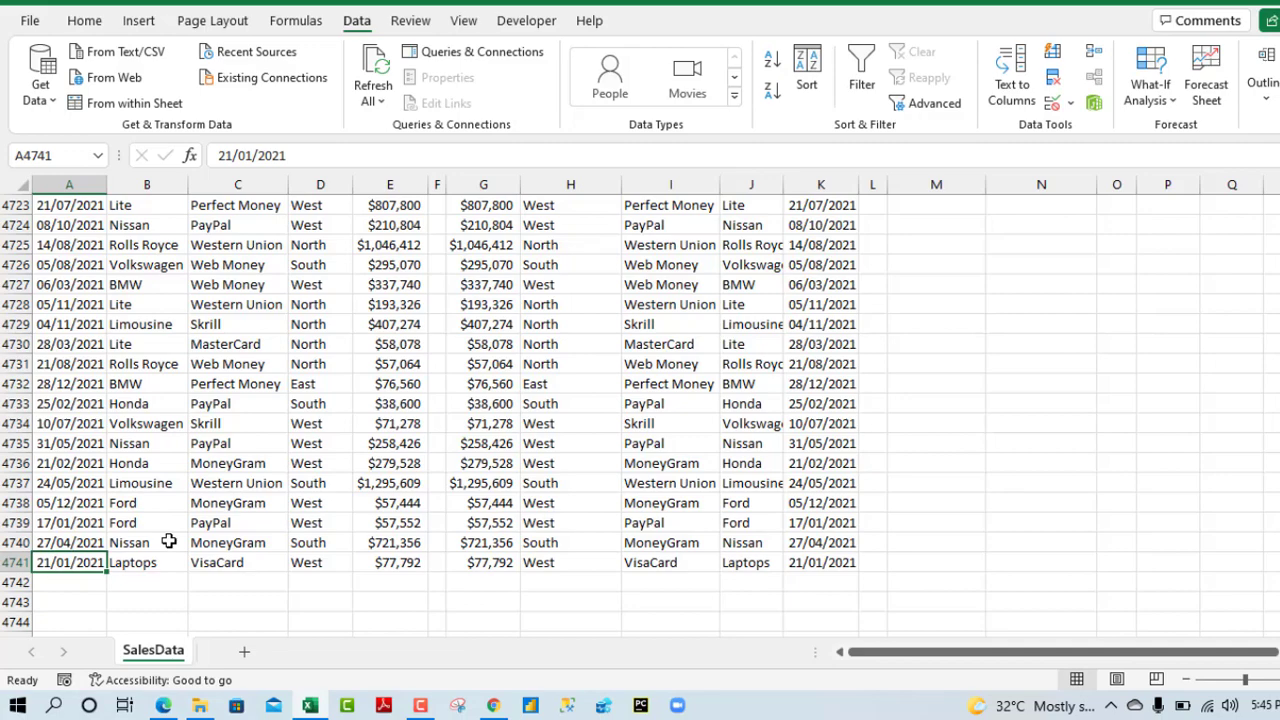
{"action": "key", "text": "ctrl+Up"}
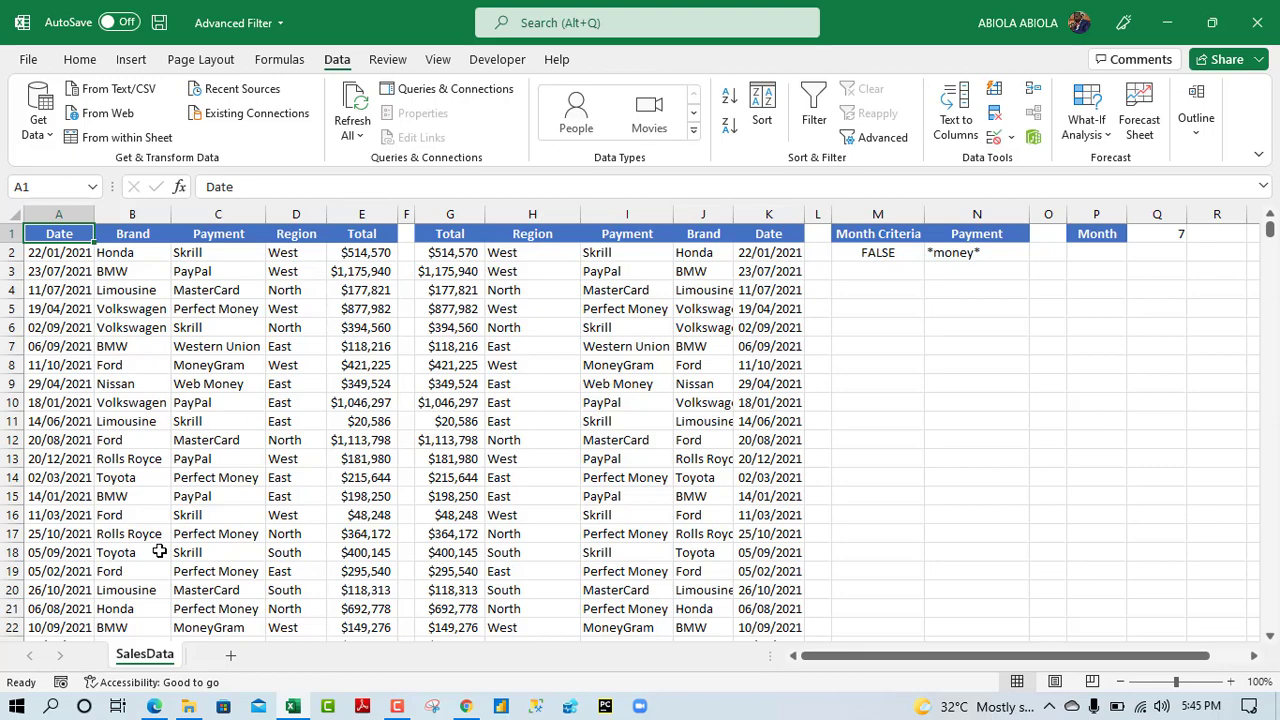
{"action": "left_click", "coordinate": [320, 516]}
{"action": "key", "text": "ctrl+Down"}
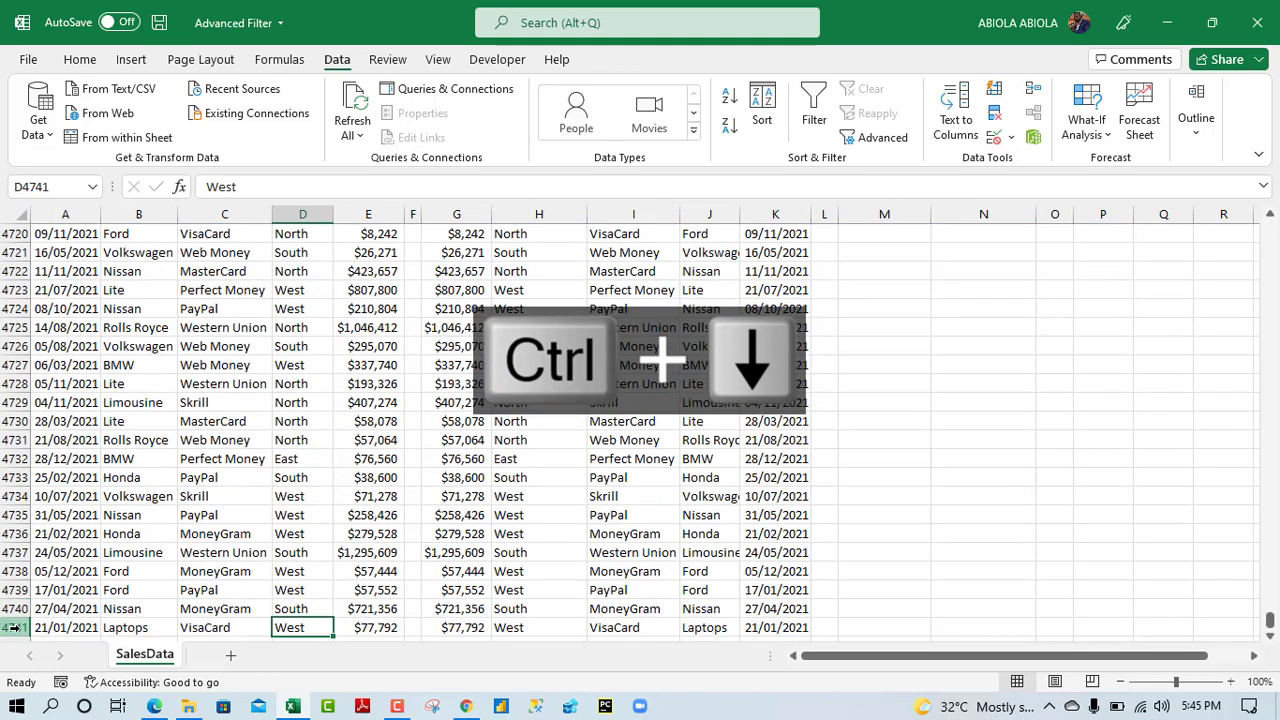